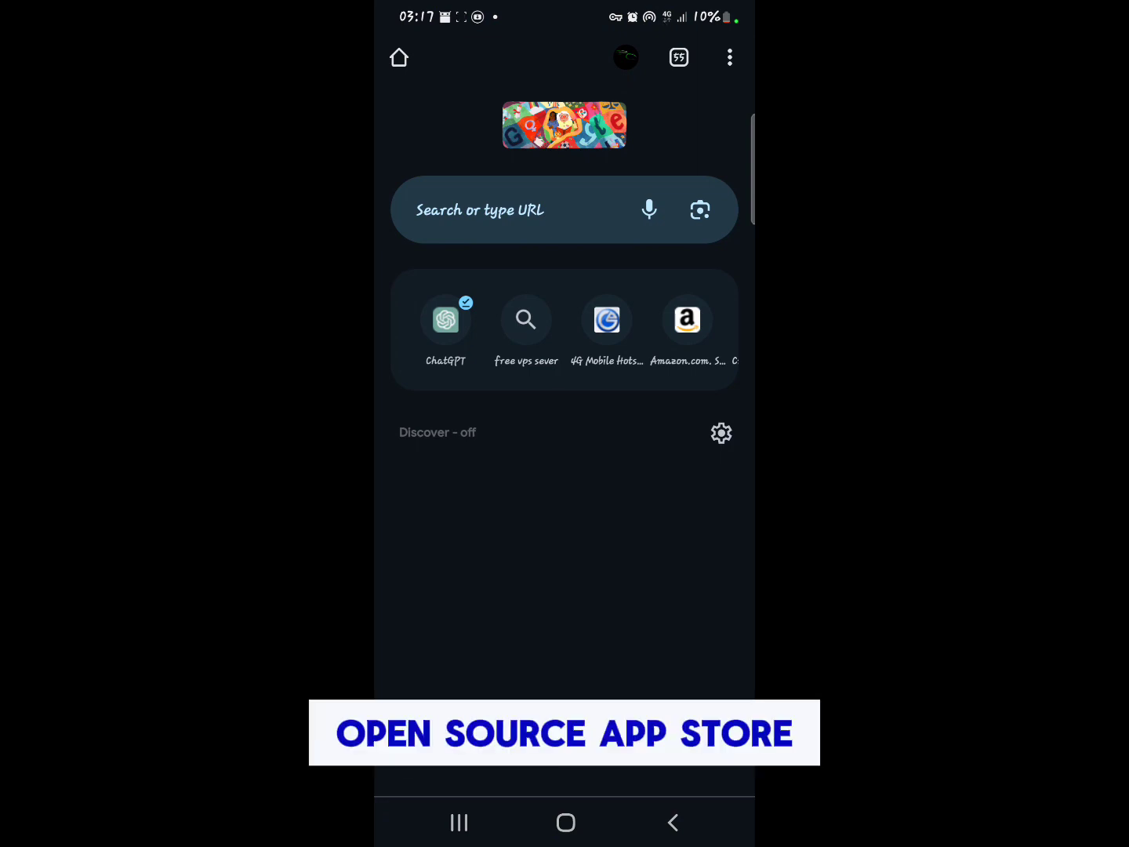
Search Google for 'f-droid', open f-droid.org and download the F-Droid APK despite the warnings.
click(538, 210)
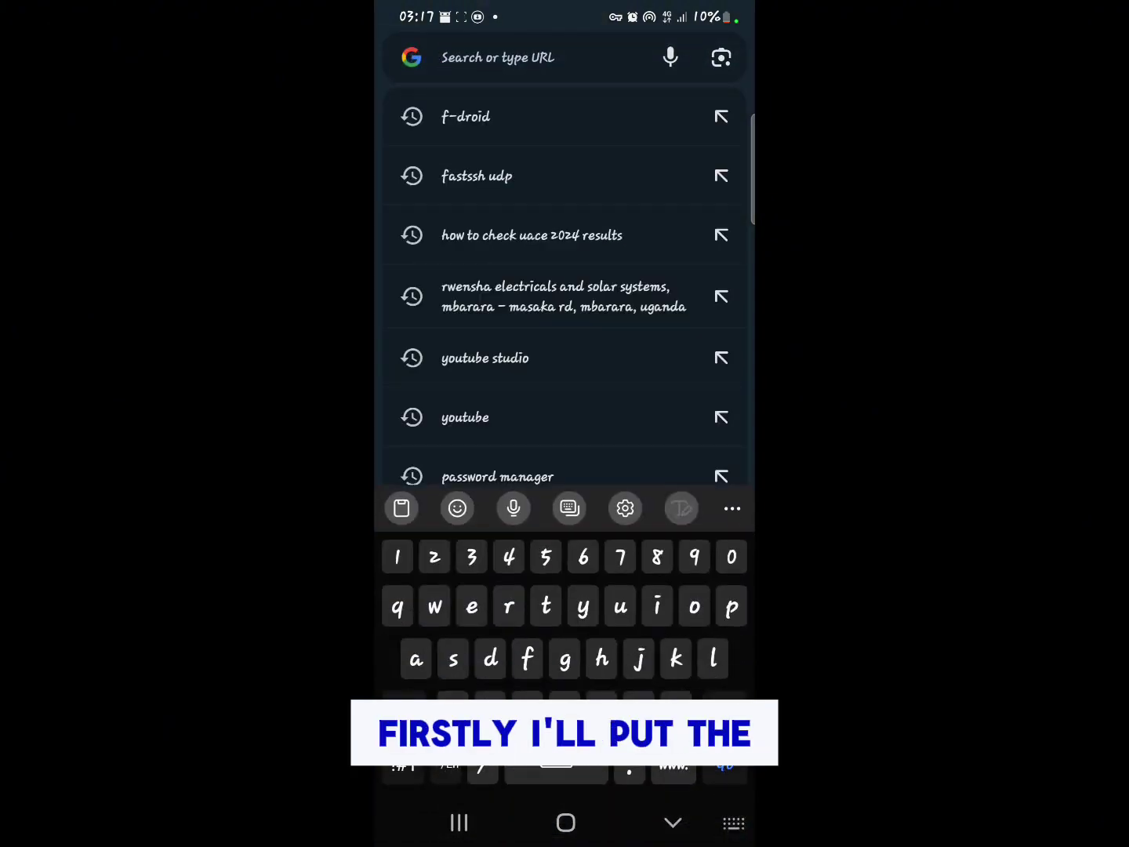
click(466, 117)
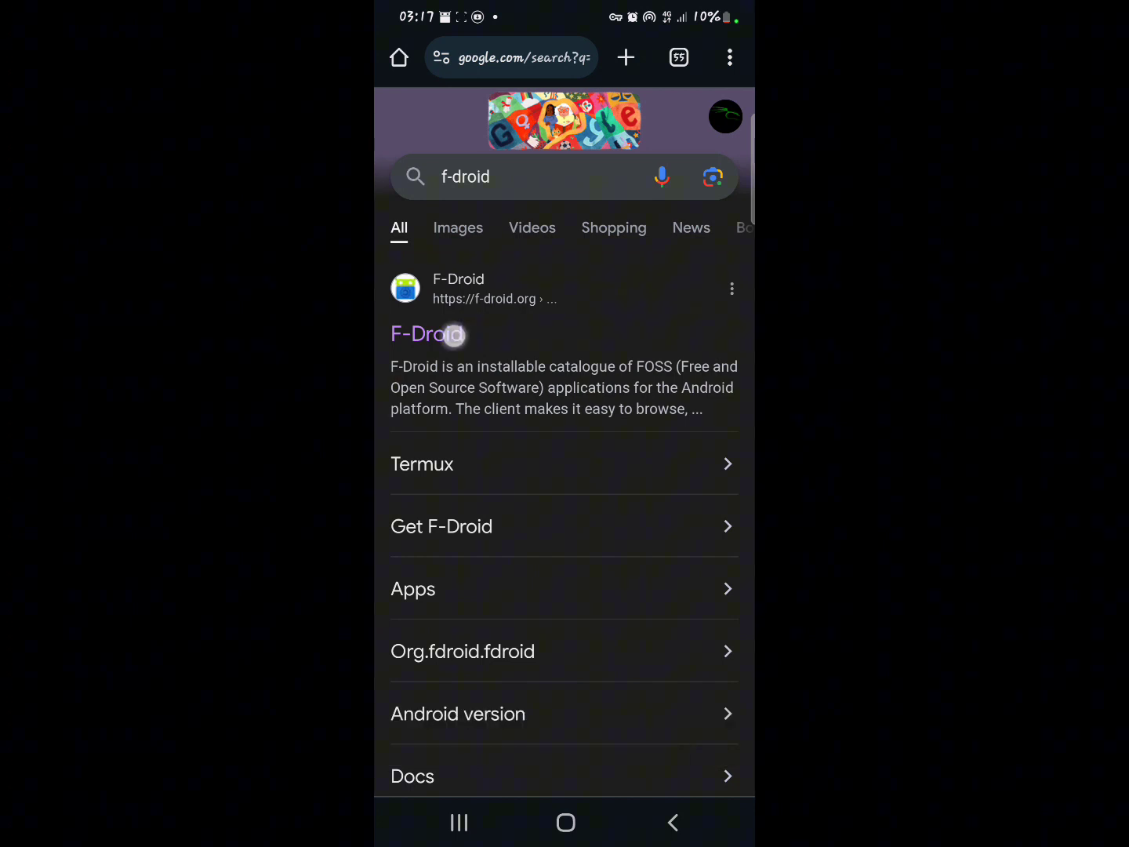
click(429, 333)
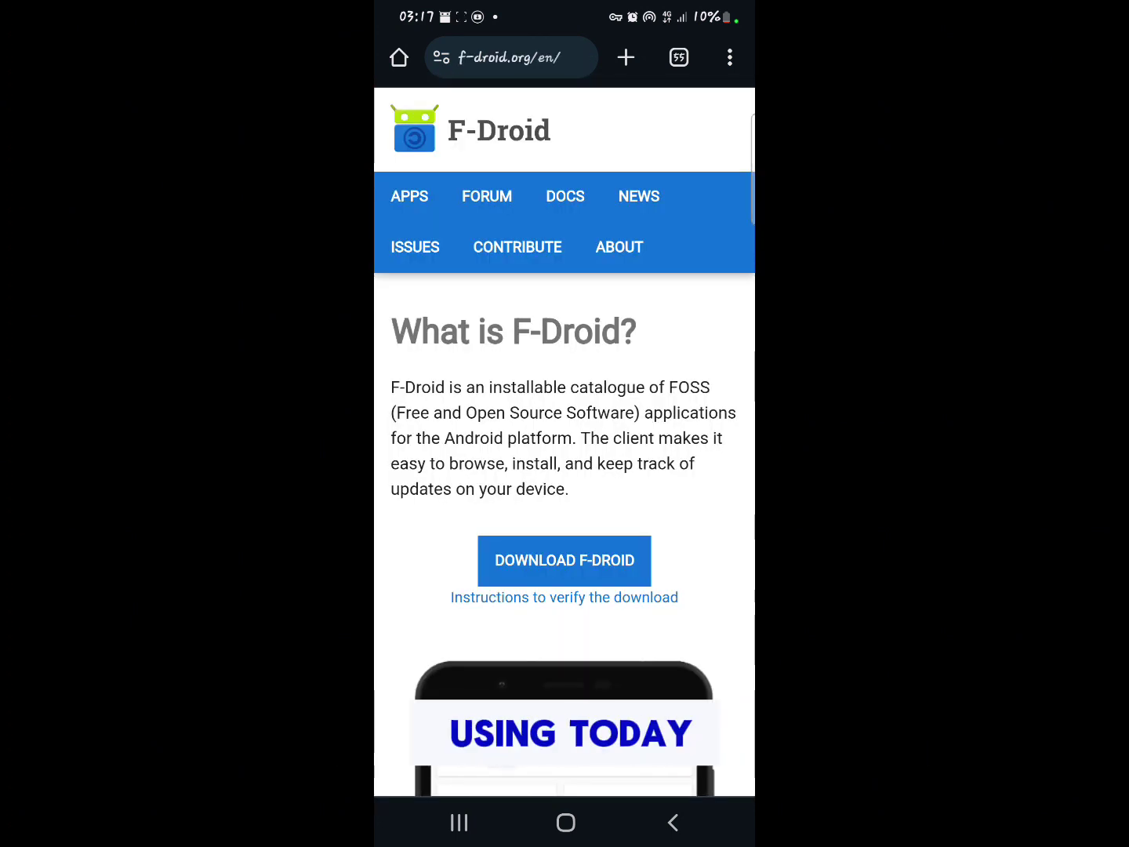
click(573, 560)
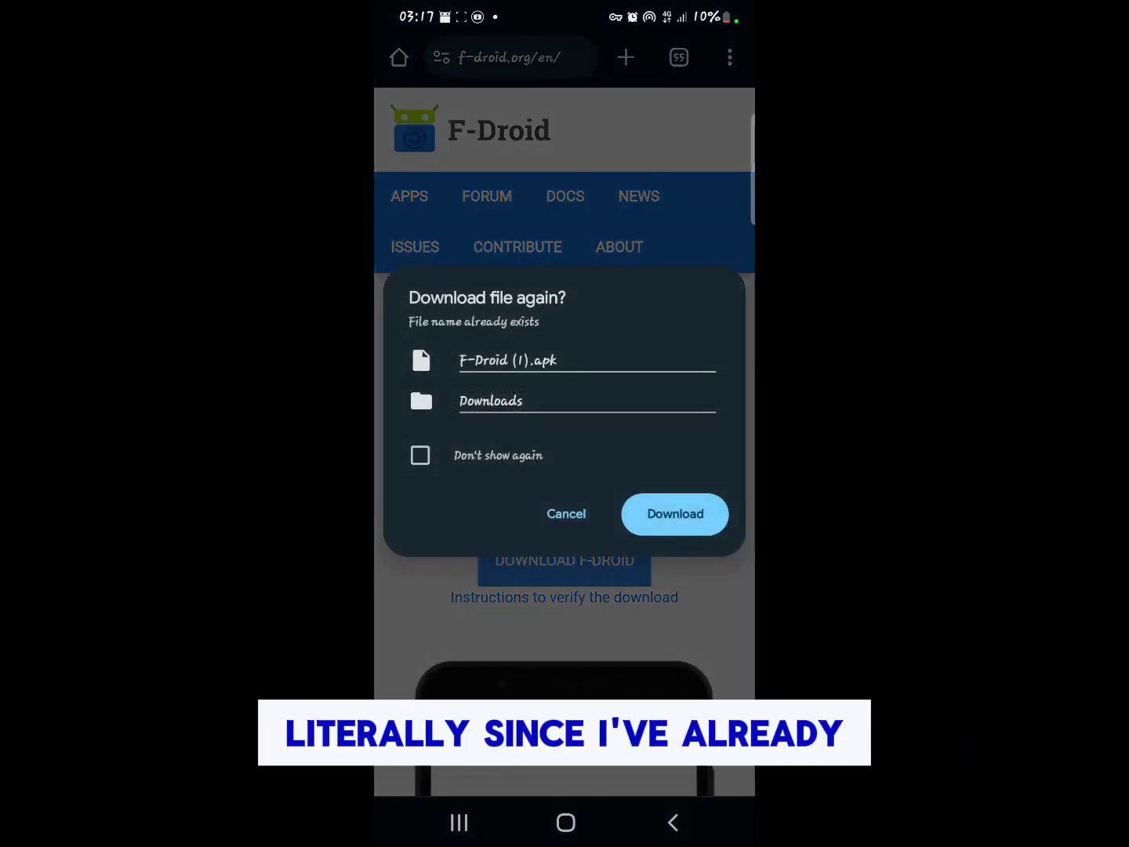
click(675, 514)
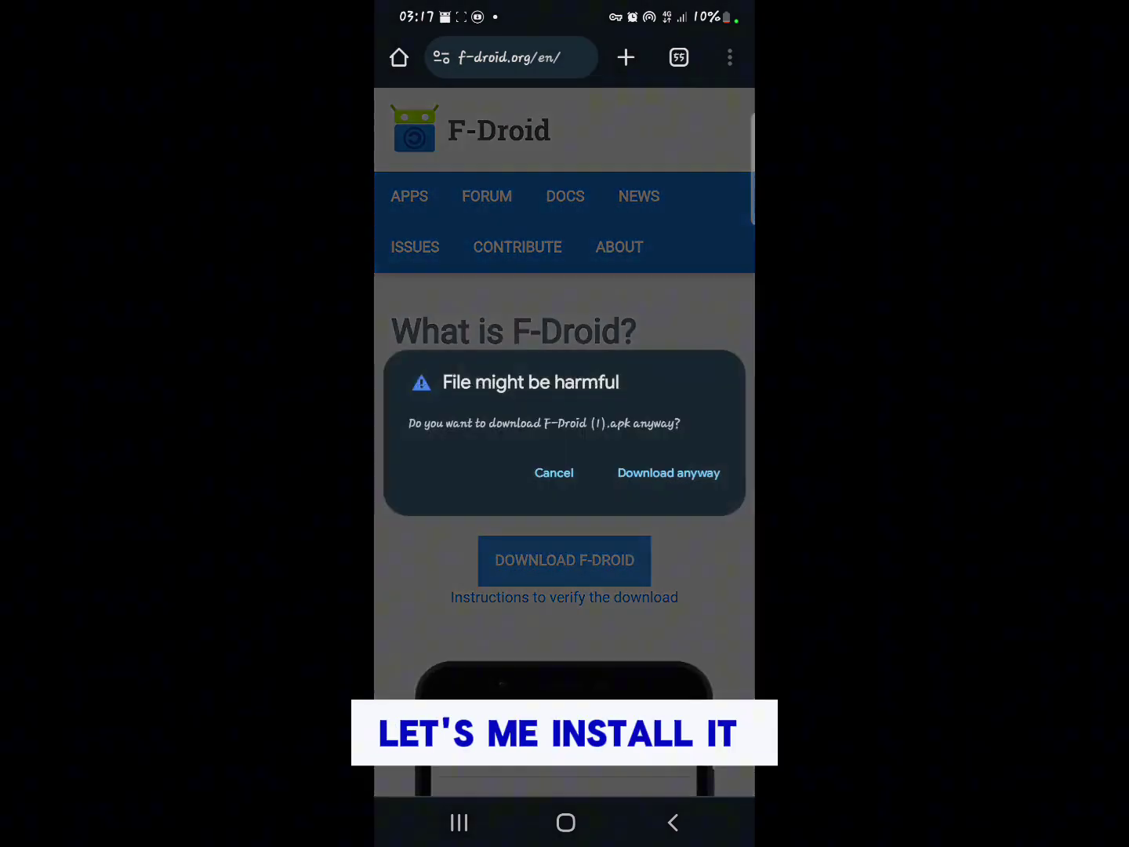
click(669, 473)
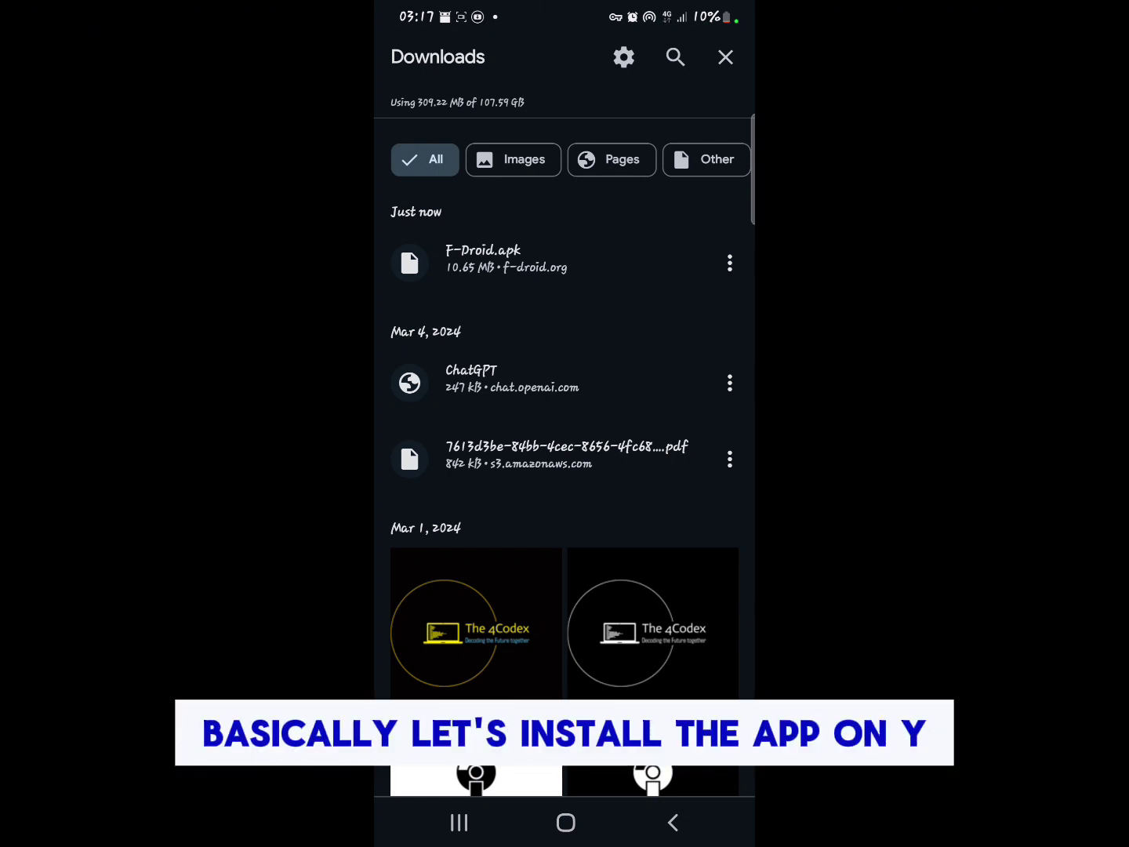
Install F-Droid.apk from Chrome's downloads and open the newly installed F-Droid.
click(601, 265)
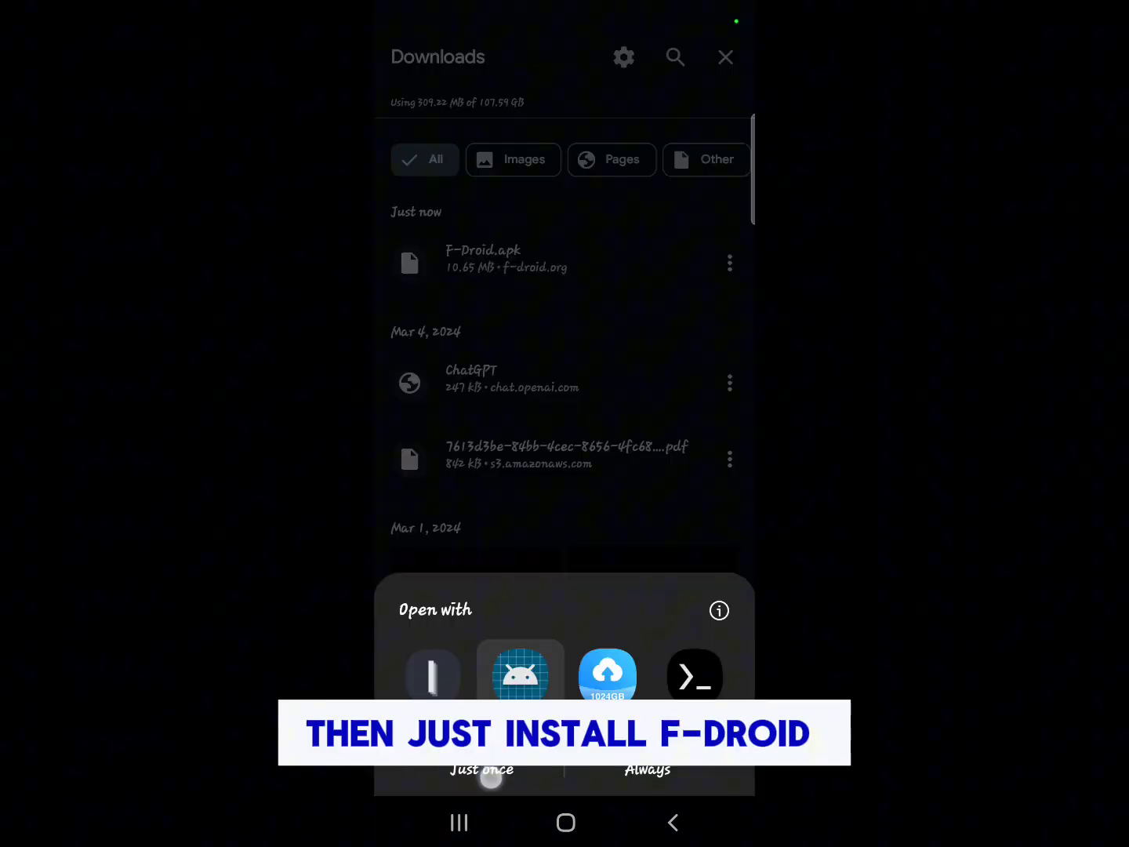
click(641, 447)
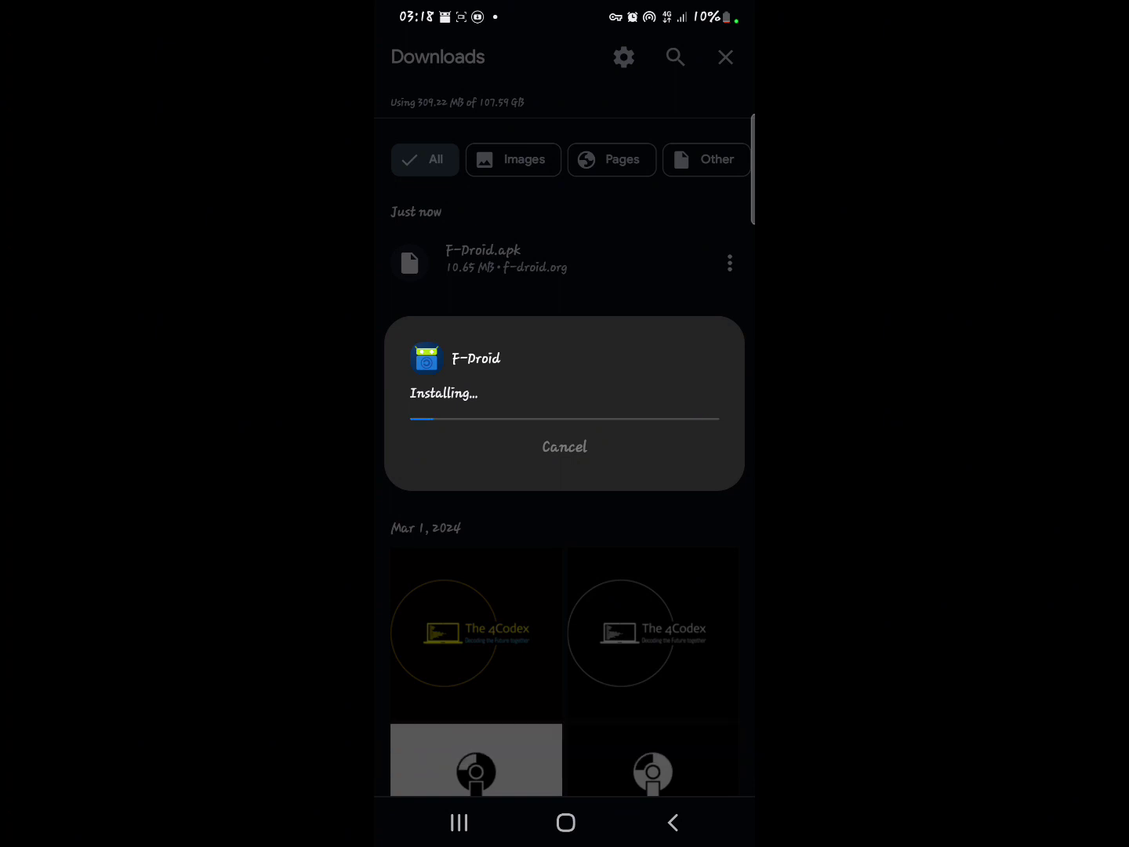
click(641, 447)
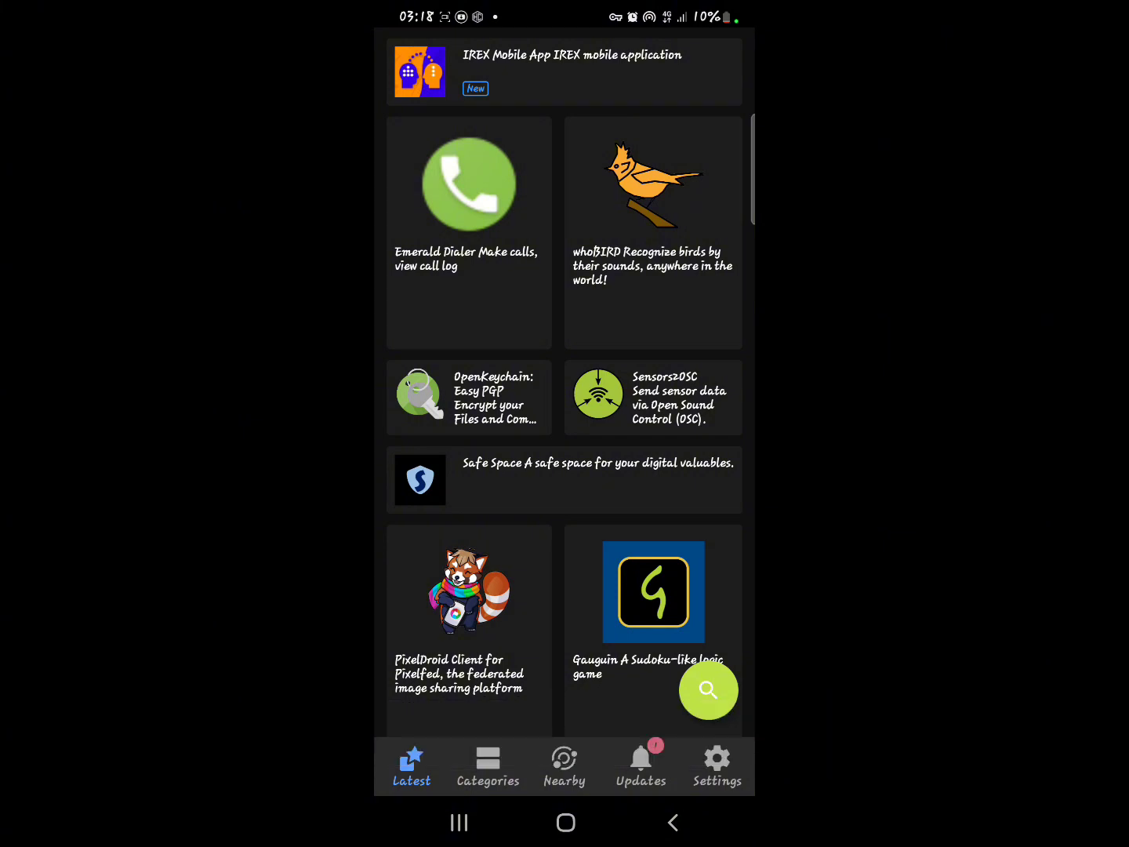
Pull down F-Droid's Latest apps list to refresh the repository listings.
click(682, 63)
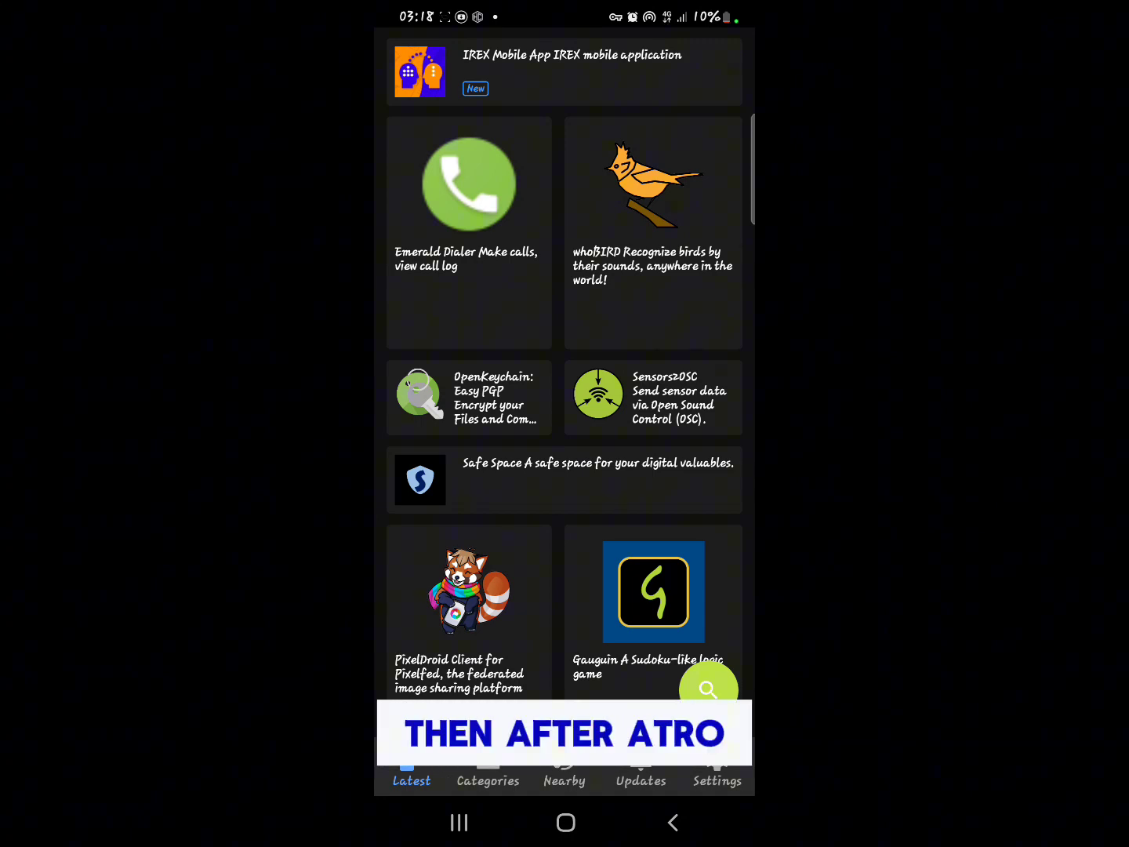
drag(587, 644, 588, 535)
drag(627, 353, 627, 670)
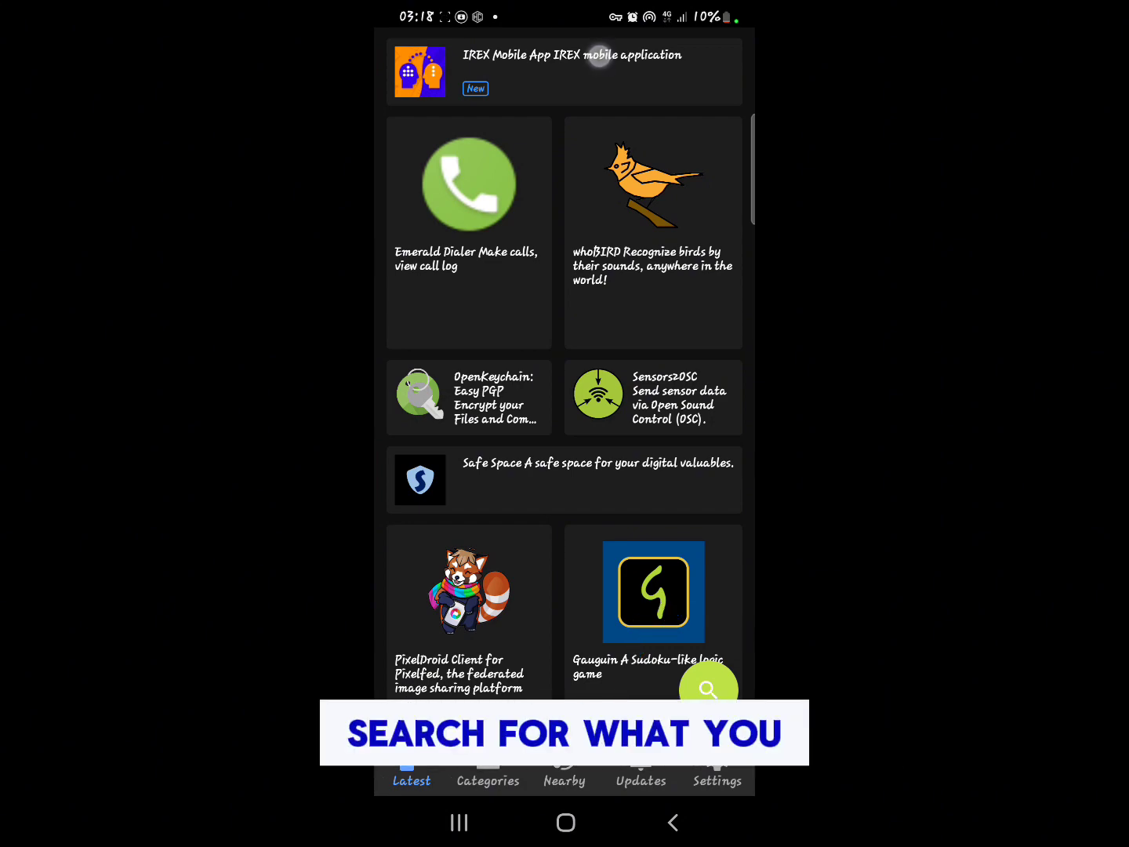
Search F-Droid for 'termux', fixing a typo, and hide the keyboard to see results.
click(709, 687)
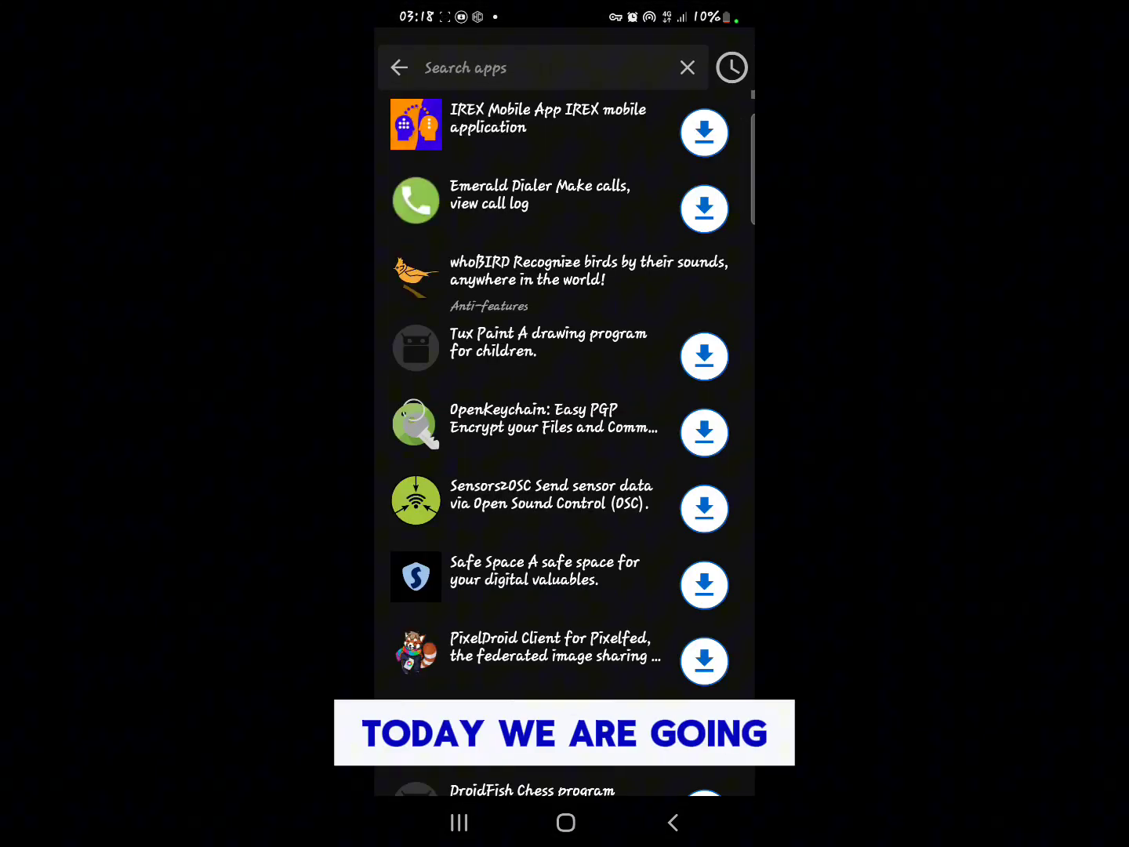
click(474, 68)
text(tw)
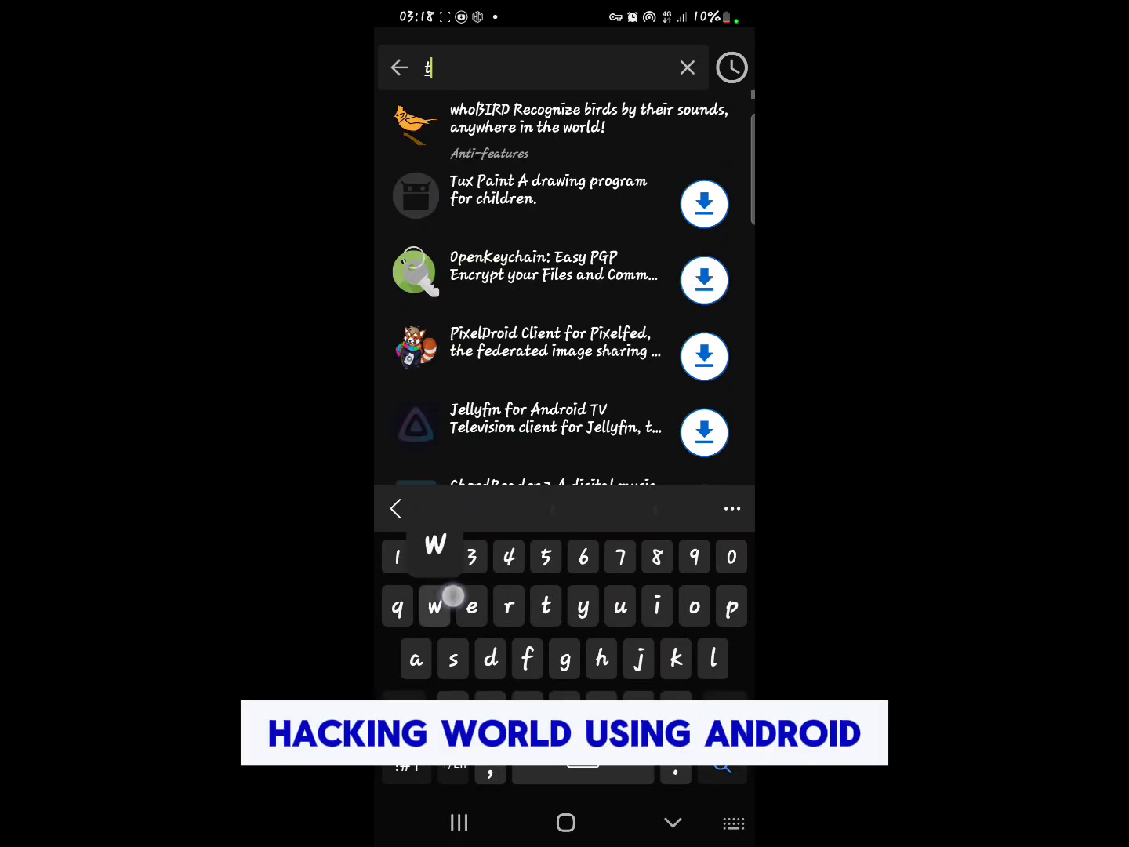
key(BackSpace)
key(BackSpace)
text(termux)
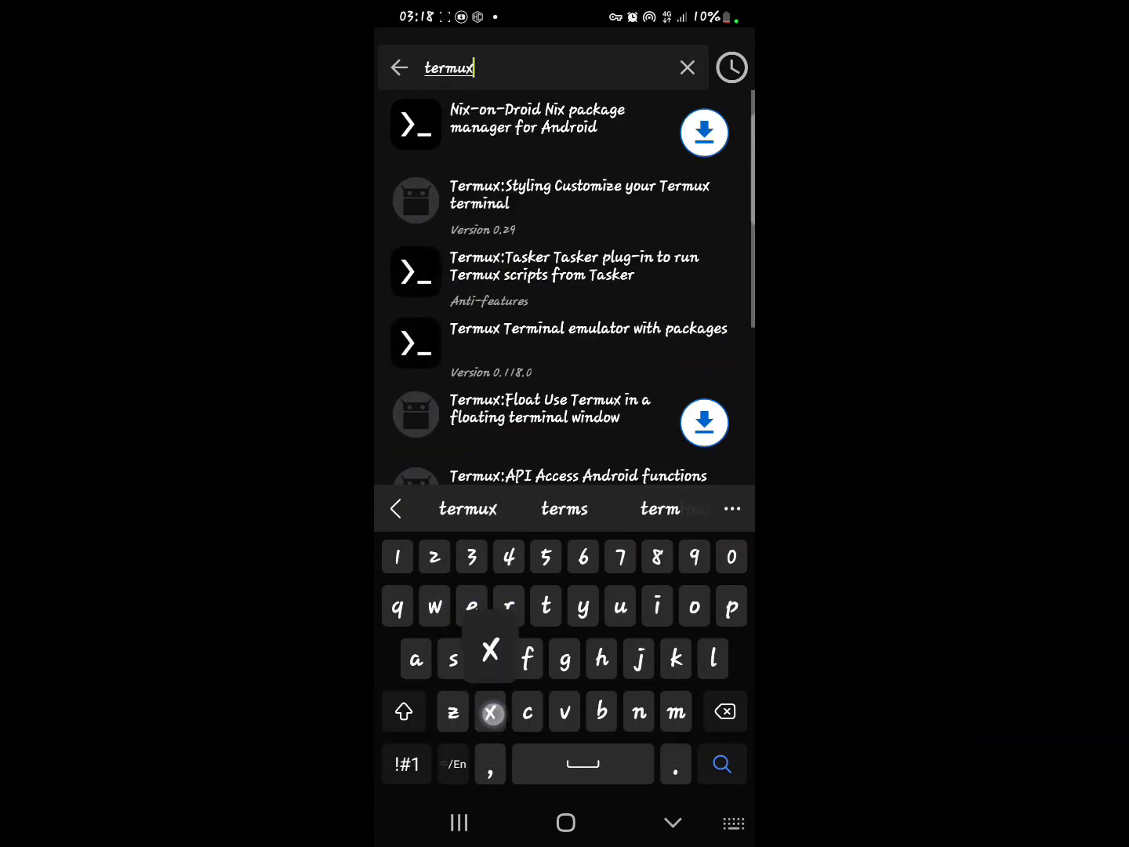
key(Return)
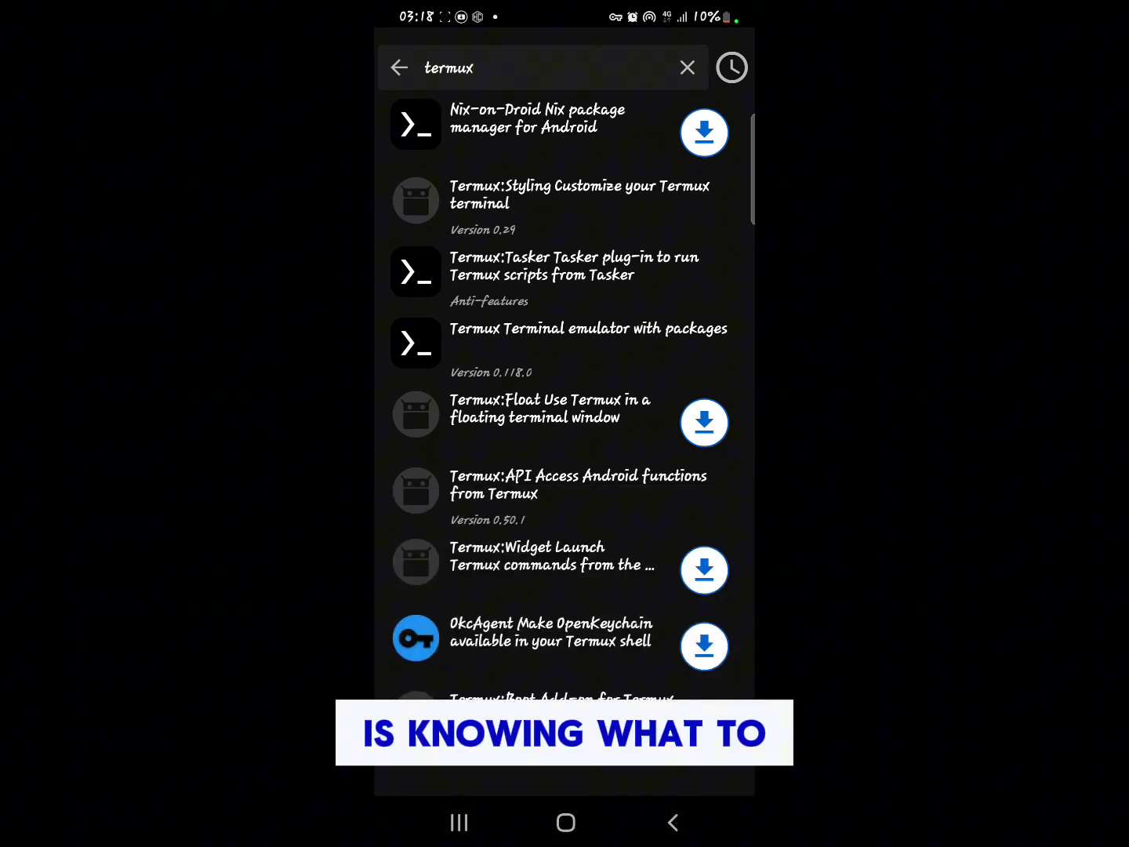
Mark the Termux, Termux:Styling, Tasker, Float, API and Widget entries in the results.
mouse_move(390, 164)
mouse_down()
mouse_move(627, 160)
mouse_move(732, 379)
mouse_move(730, 604)
mouse_move(640, 627)
mouse_move(441, 600)
mouse_move(392, 551)
mouse_move(399, 181)
mouse_up()
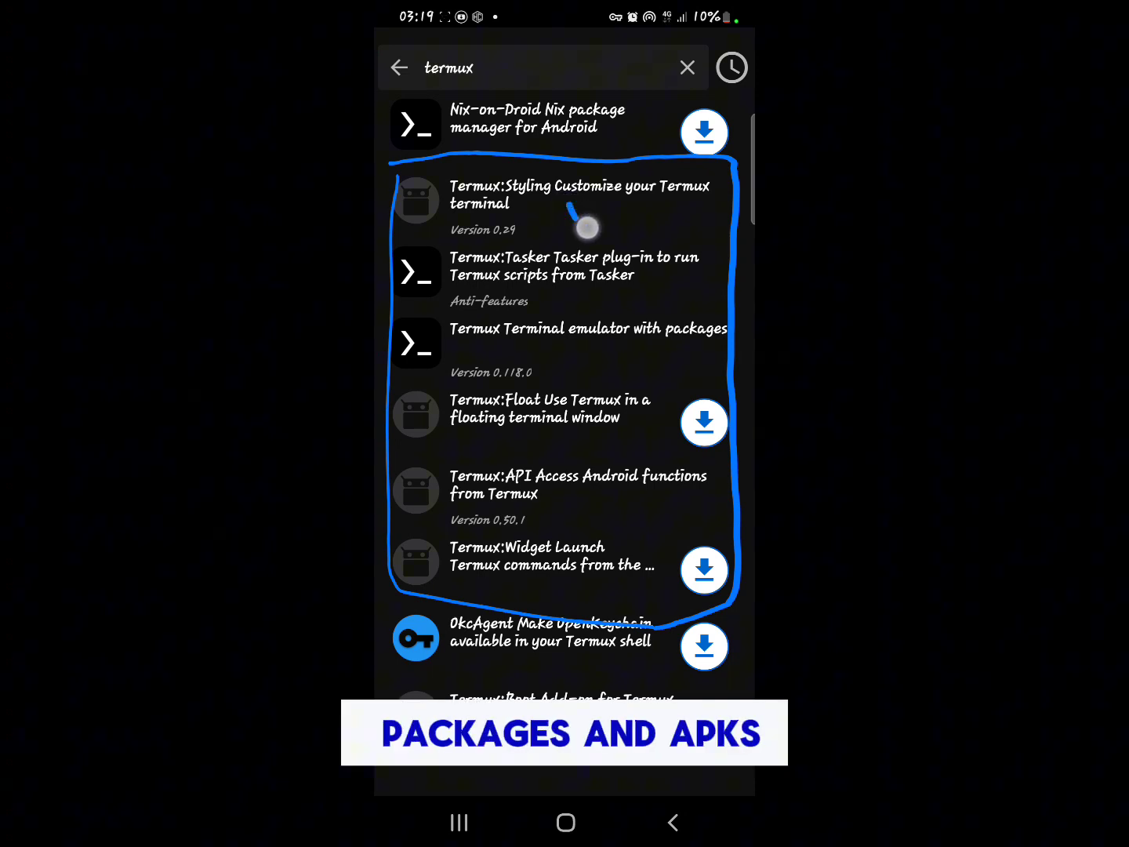
drag(570, 203, 680, 176)
drag(621, 266, 726, 225)
drag(620, 335, 678, 328)
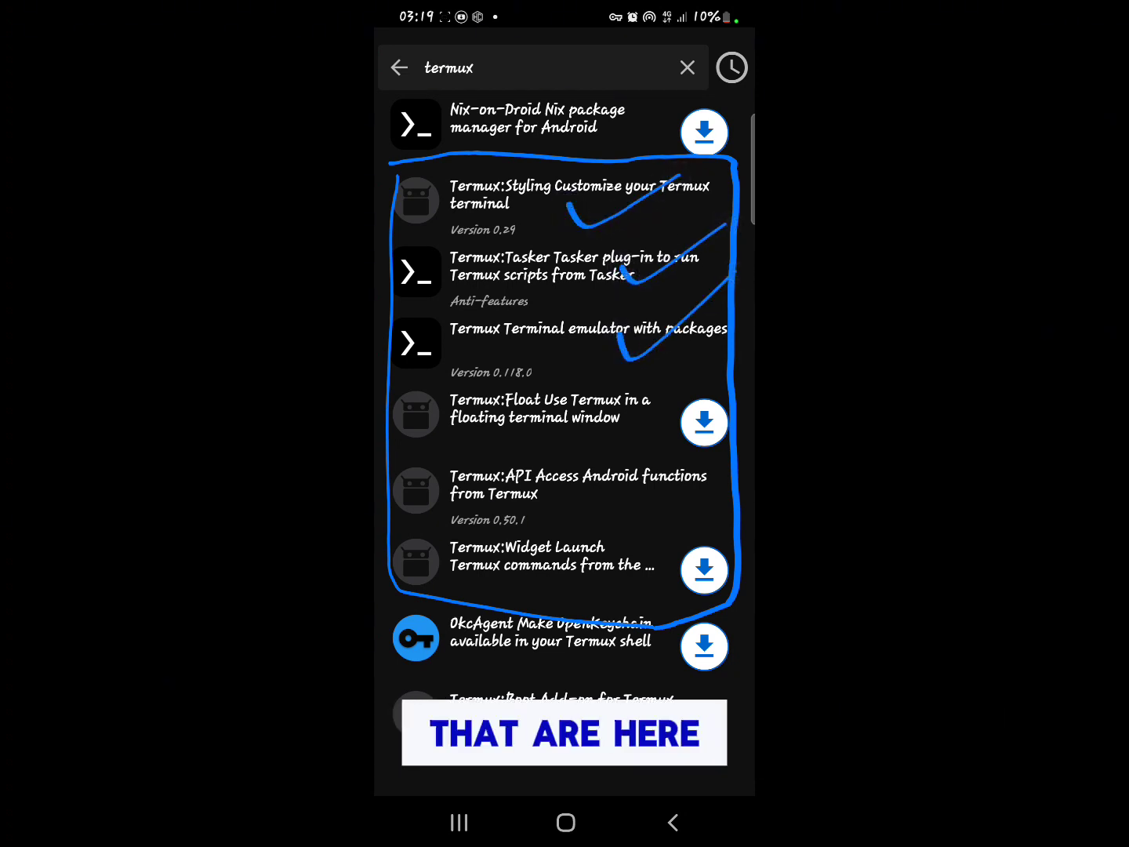
drag(607, 445, 682, 390)
drag(635, 512, 701, 465)
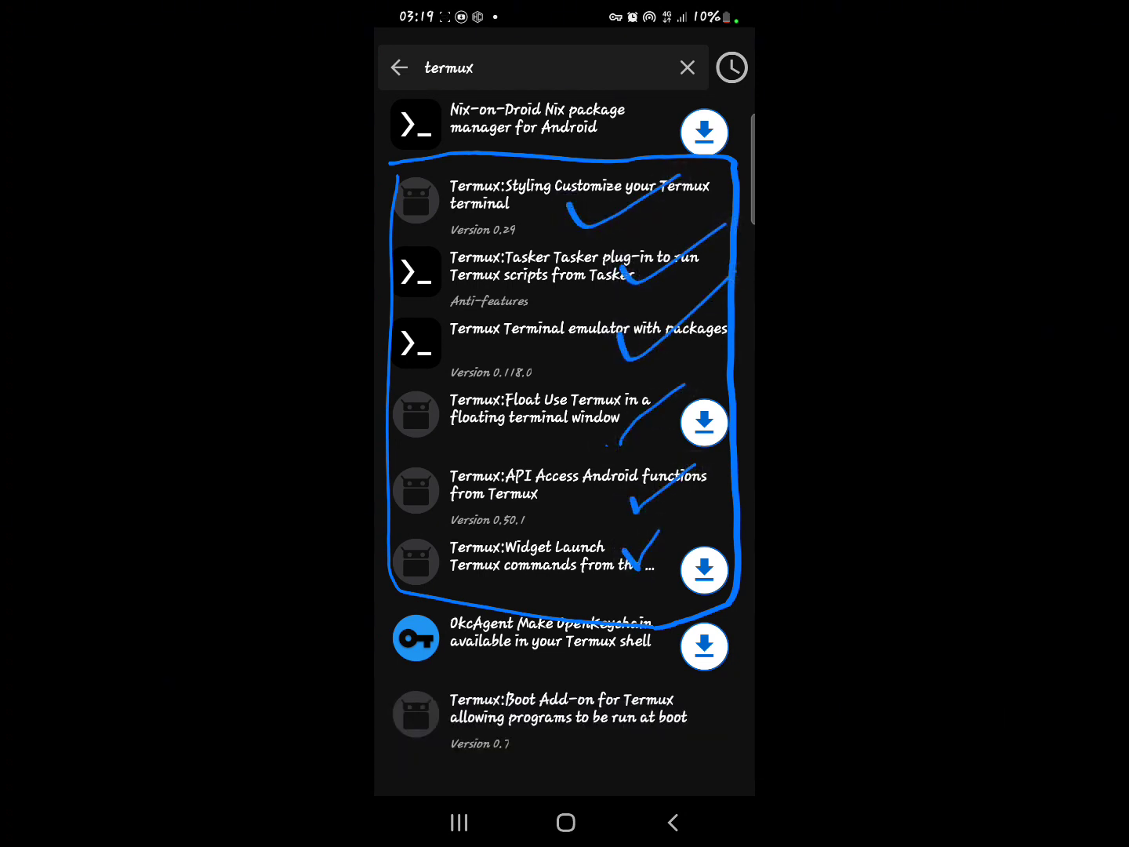
drag(624, 549, 657, 533)
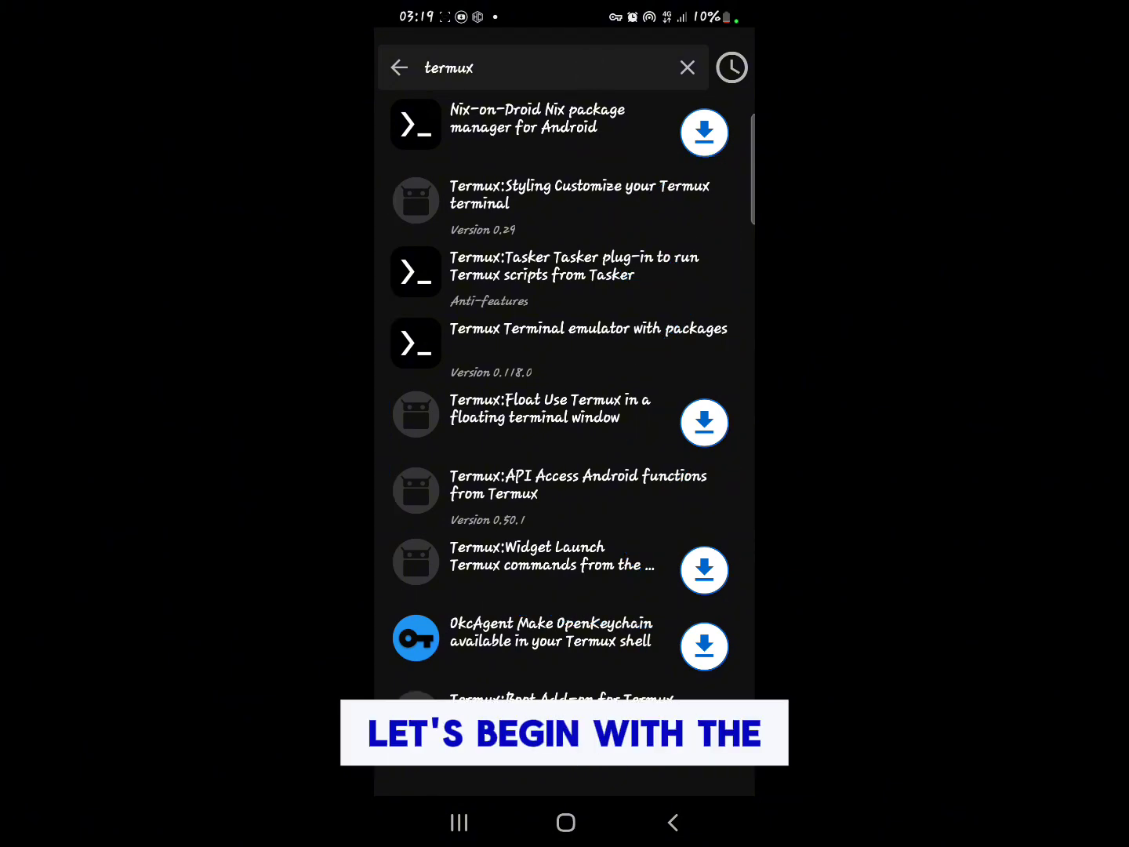
Check Termux:Styling's details, then download Termux:Float, Termux:Widget and OkcAgent.
click(565, 199)
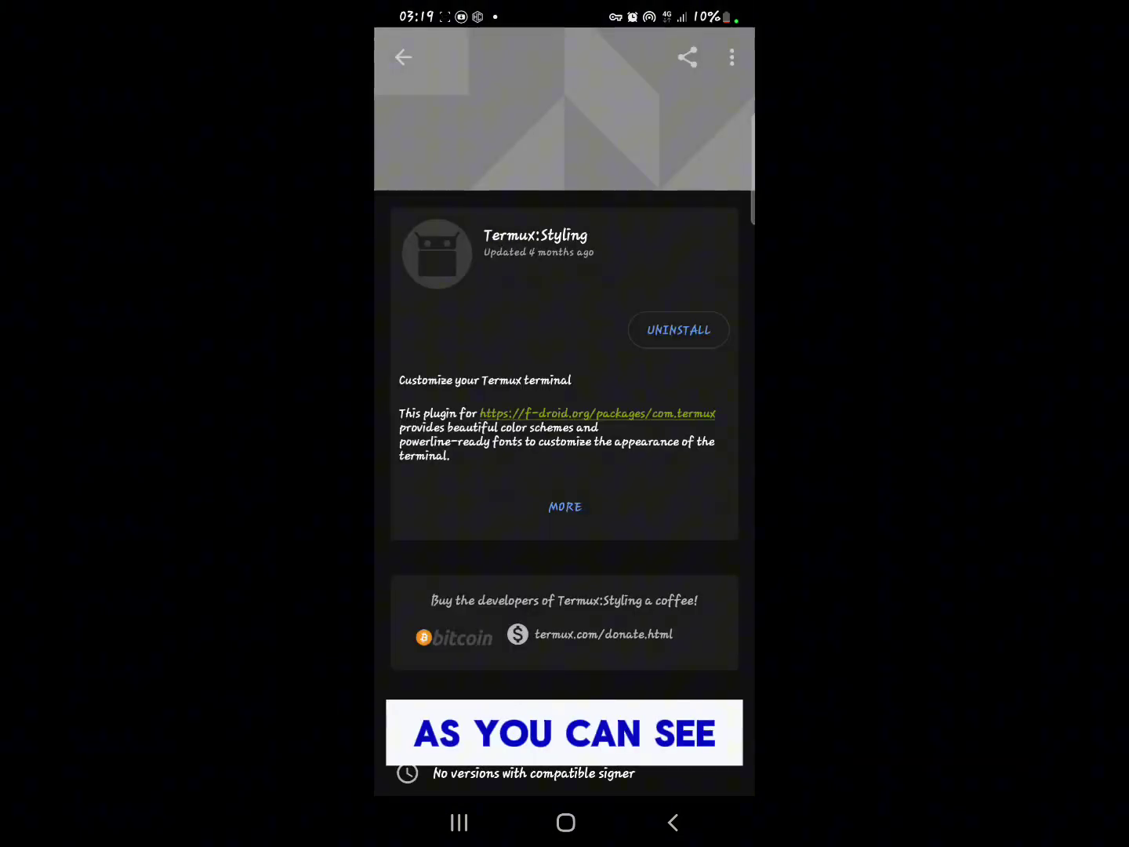
click(403, 56)
click(705, 421)
click(705, 570)
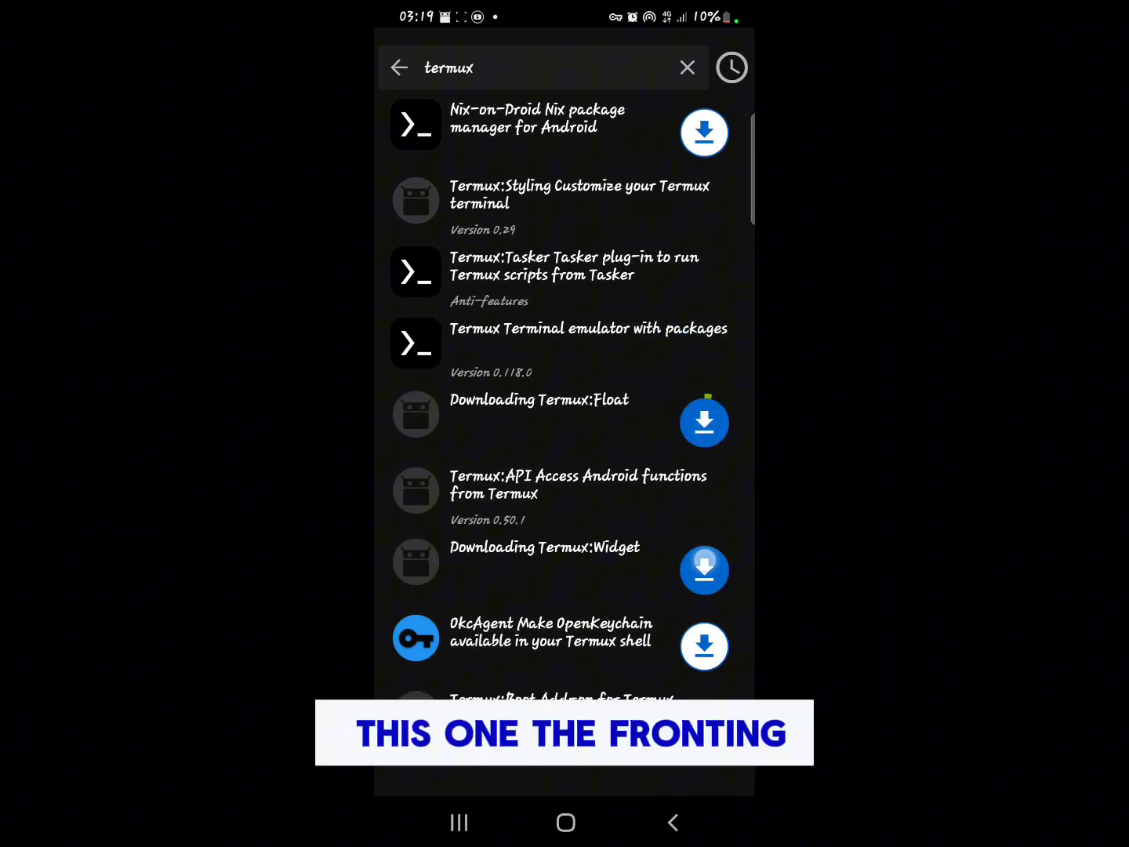
click(704, 646)
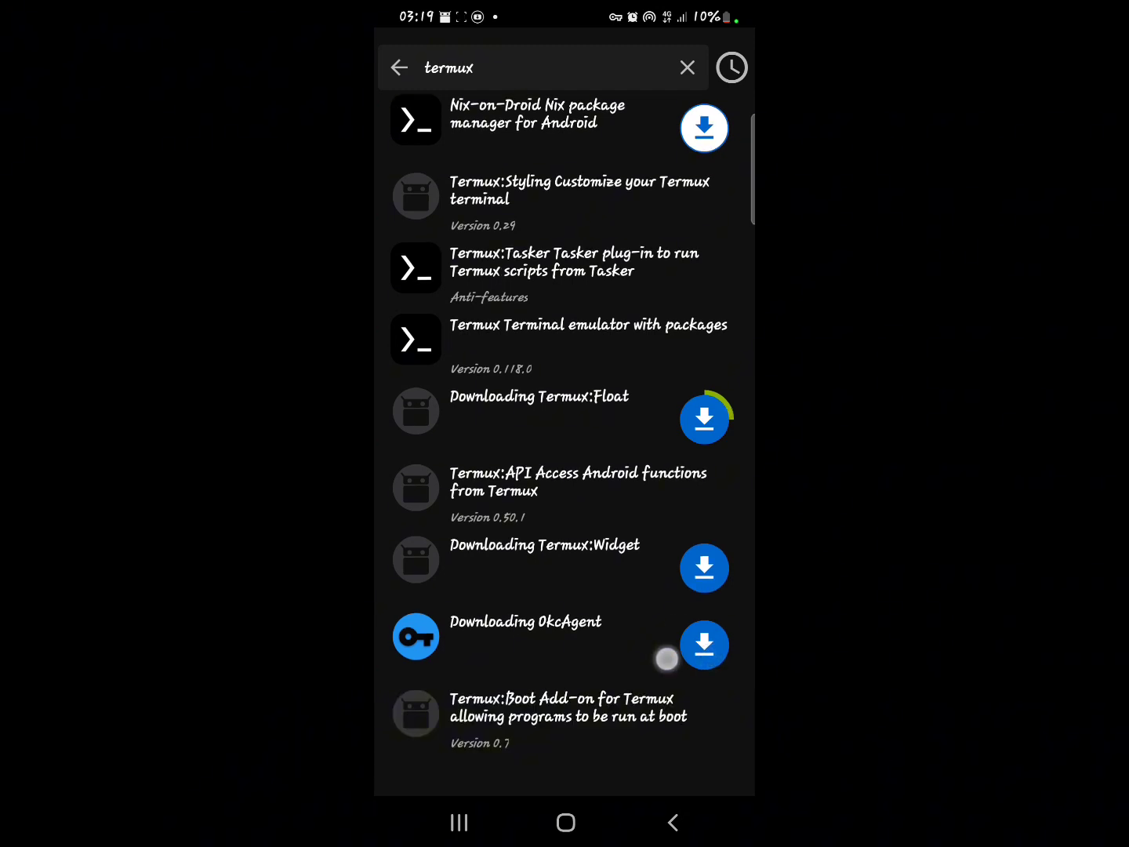
Allow F-Droid to install unknown apps, install Termux:Float, and return to the termux results.
click(691, 422)
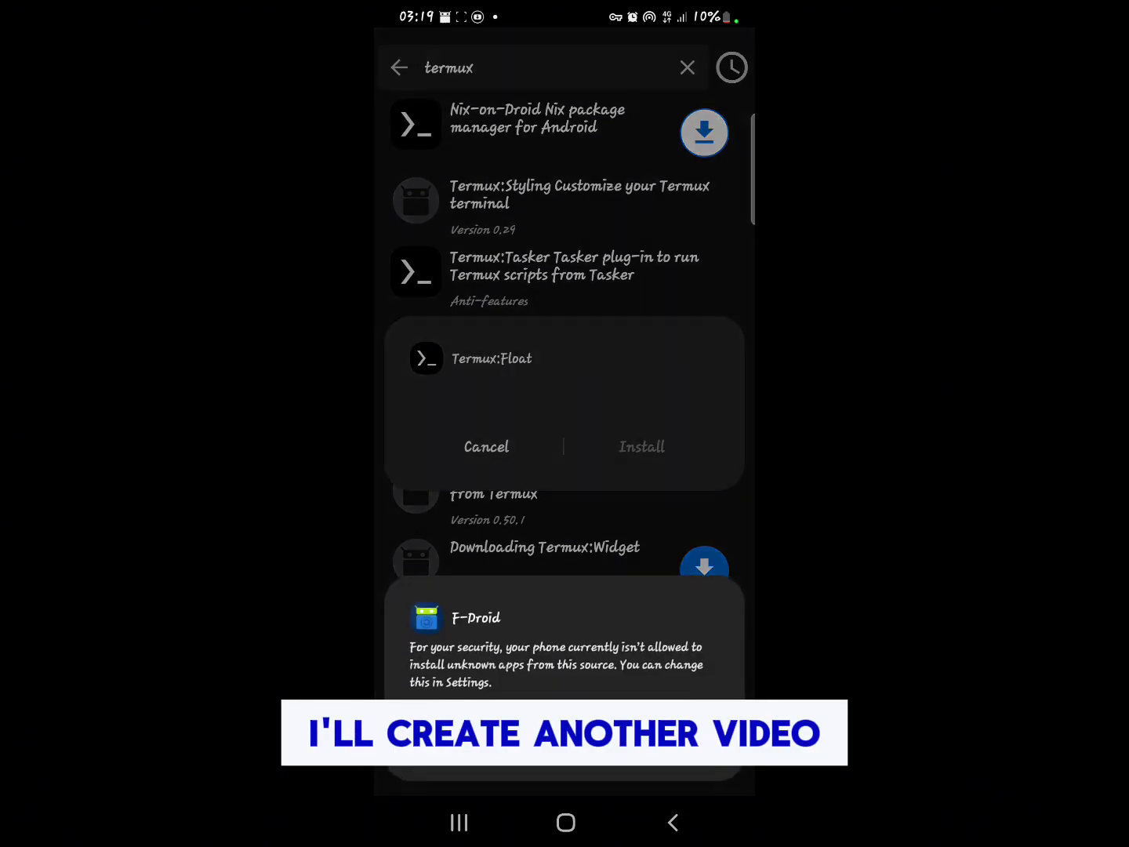
click(642, 447)
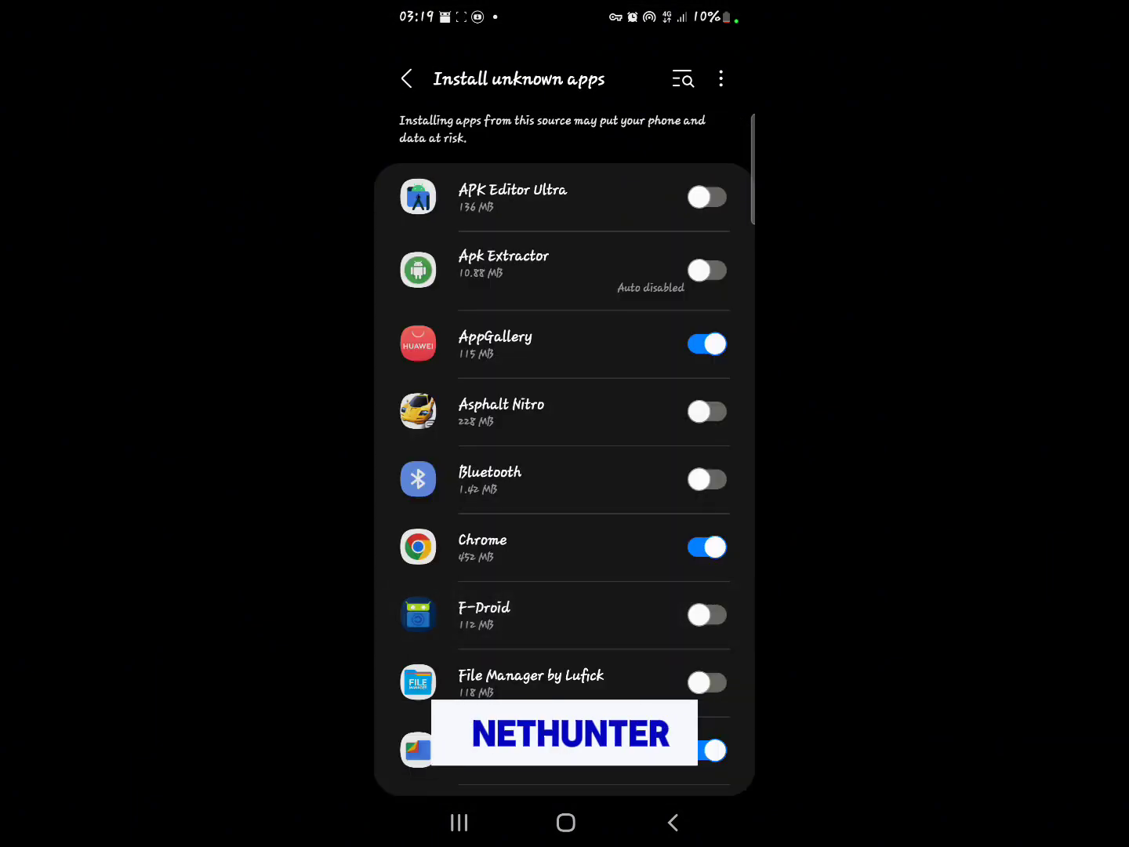
click(708, 614)
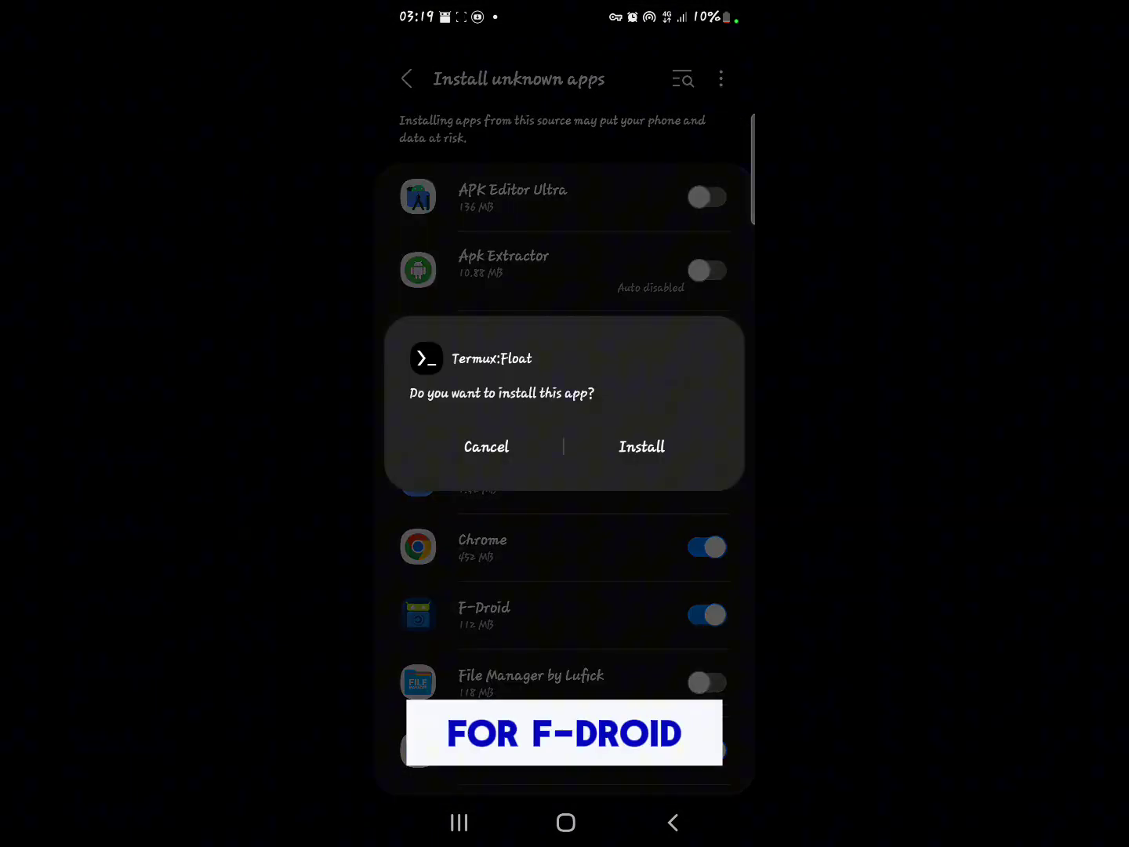
click(642, 446)
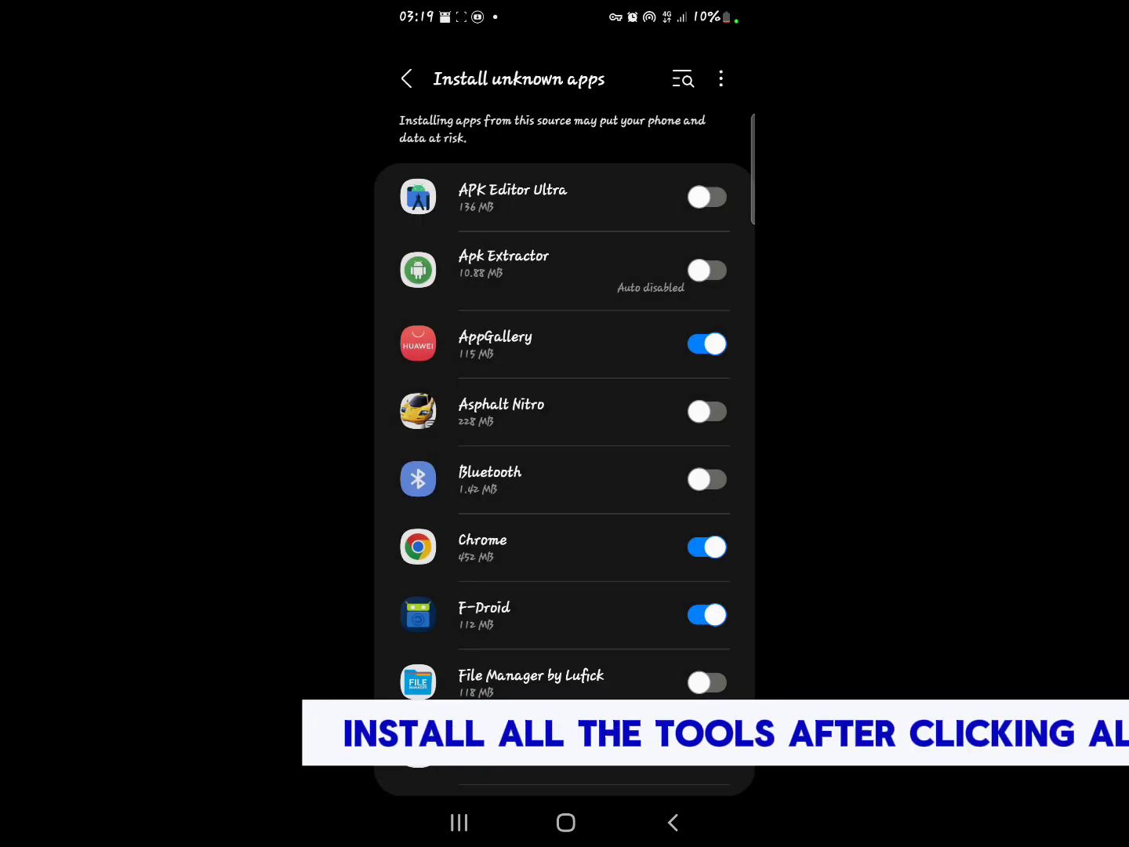
click(405, 78)
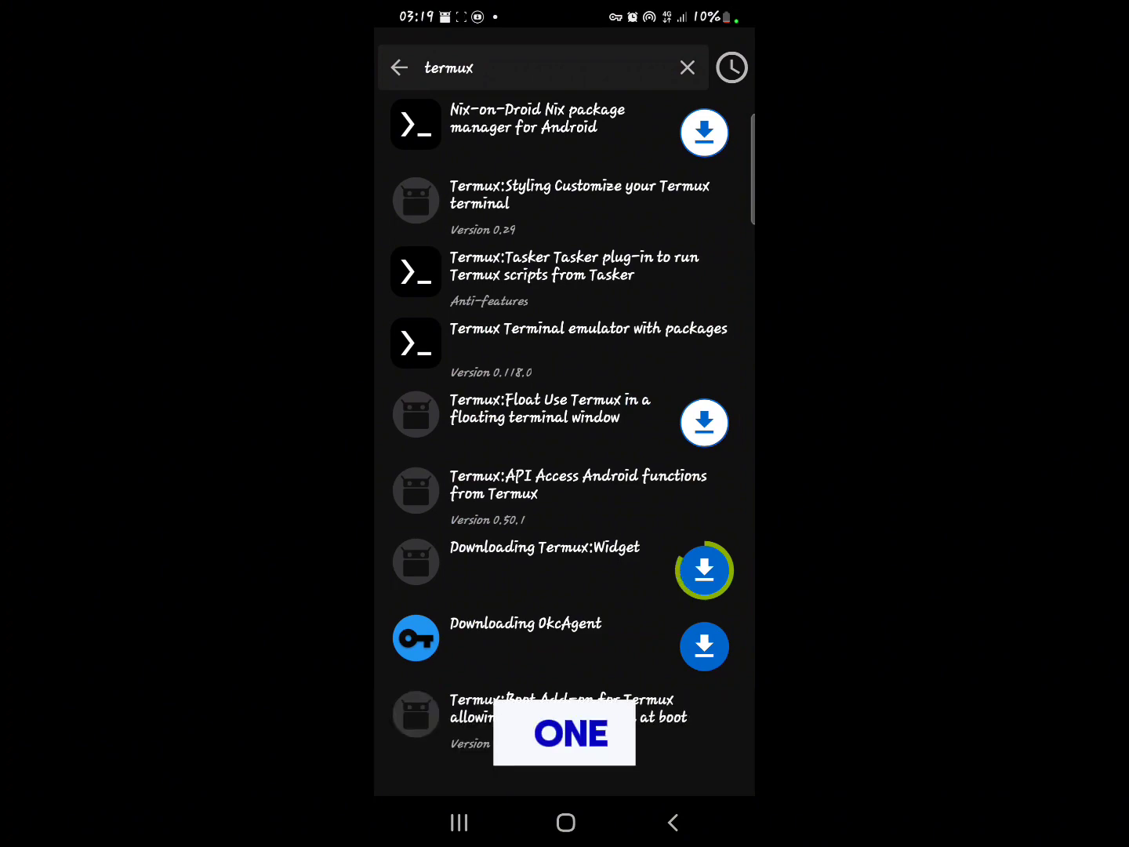
Go to the home screen and search the installed apps for Termux.
click(565, 822)
click(564, 57)
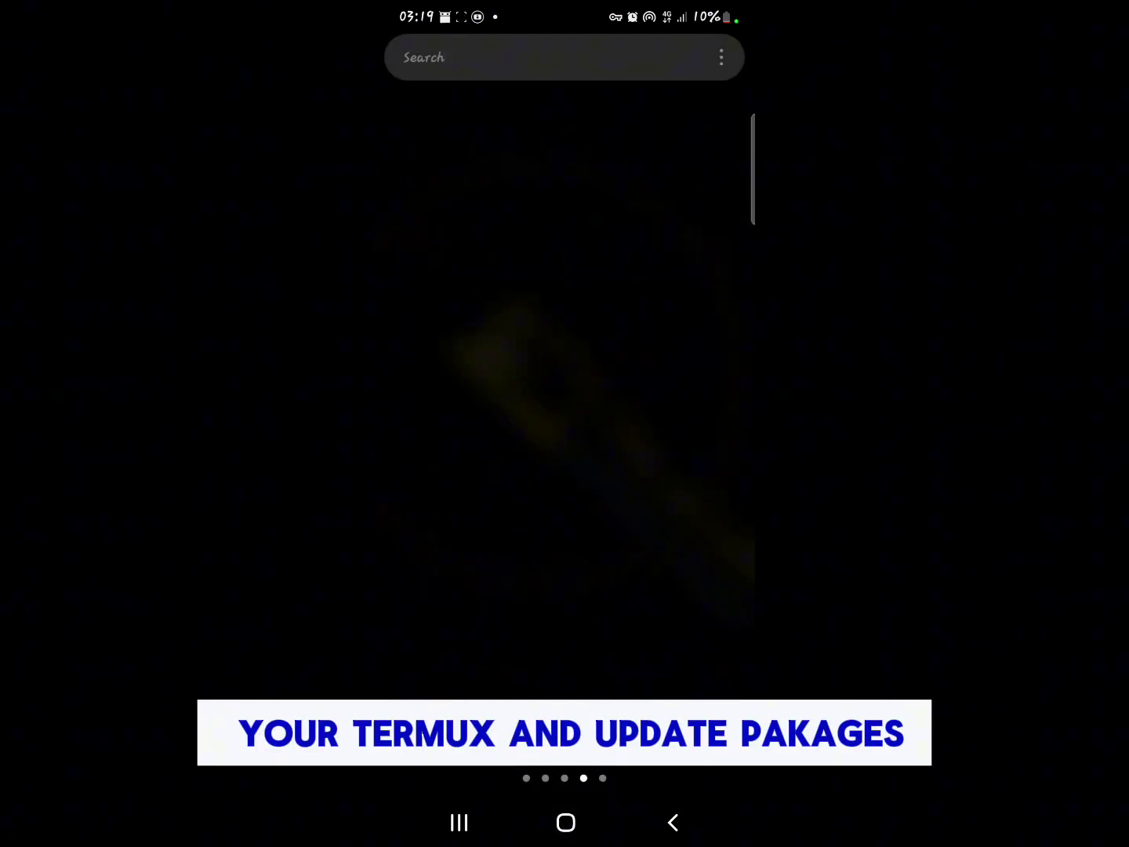
text(te)
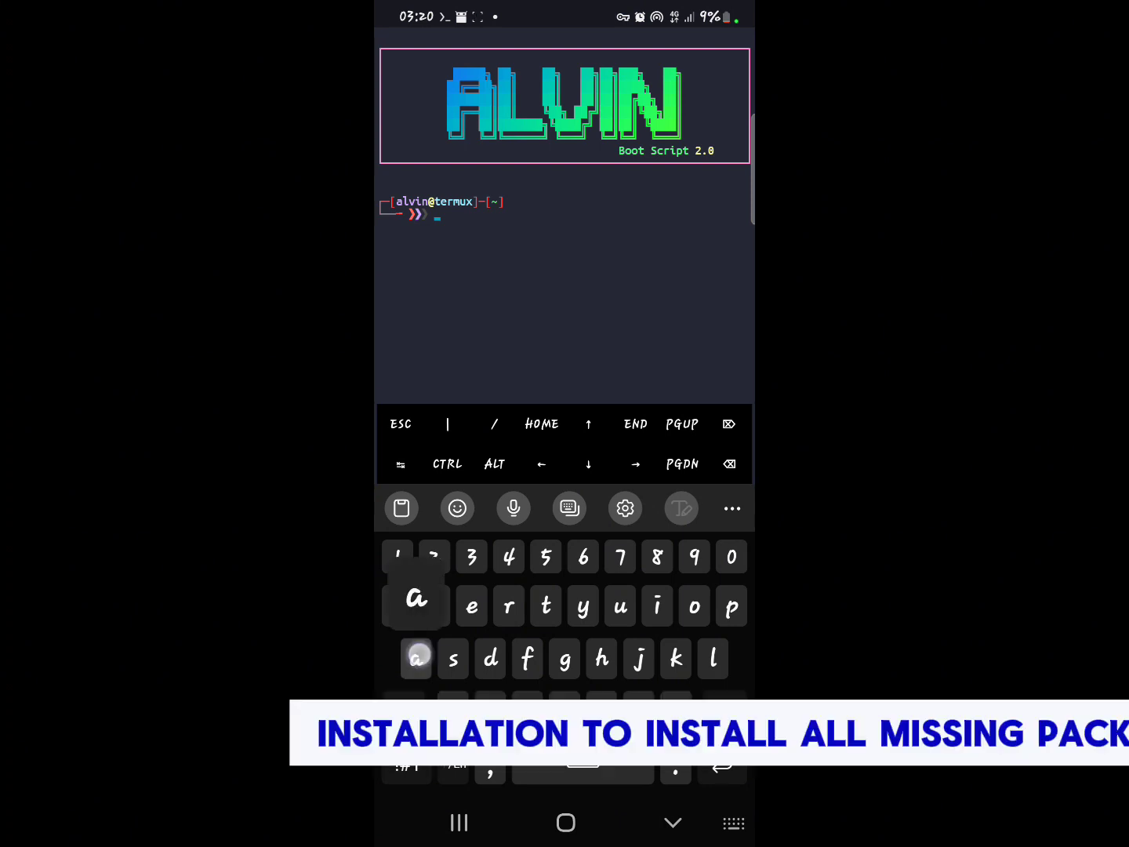
text(apt-get update)
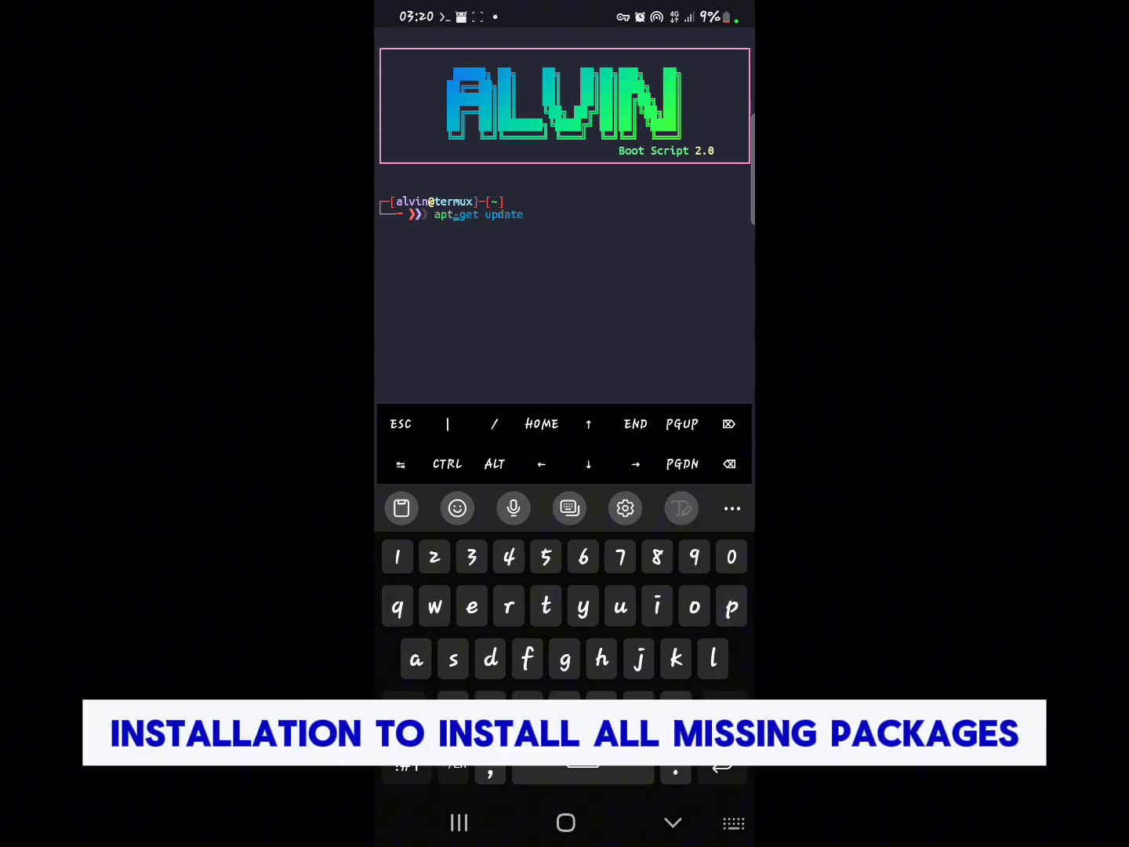
Run 'apt-get update' in Termux to refresh the package lists.
click(638, 465)
click(721, 765)
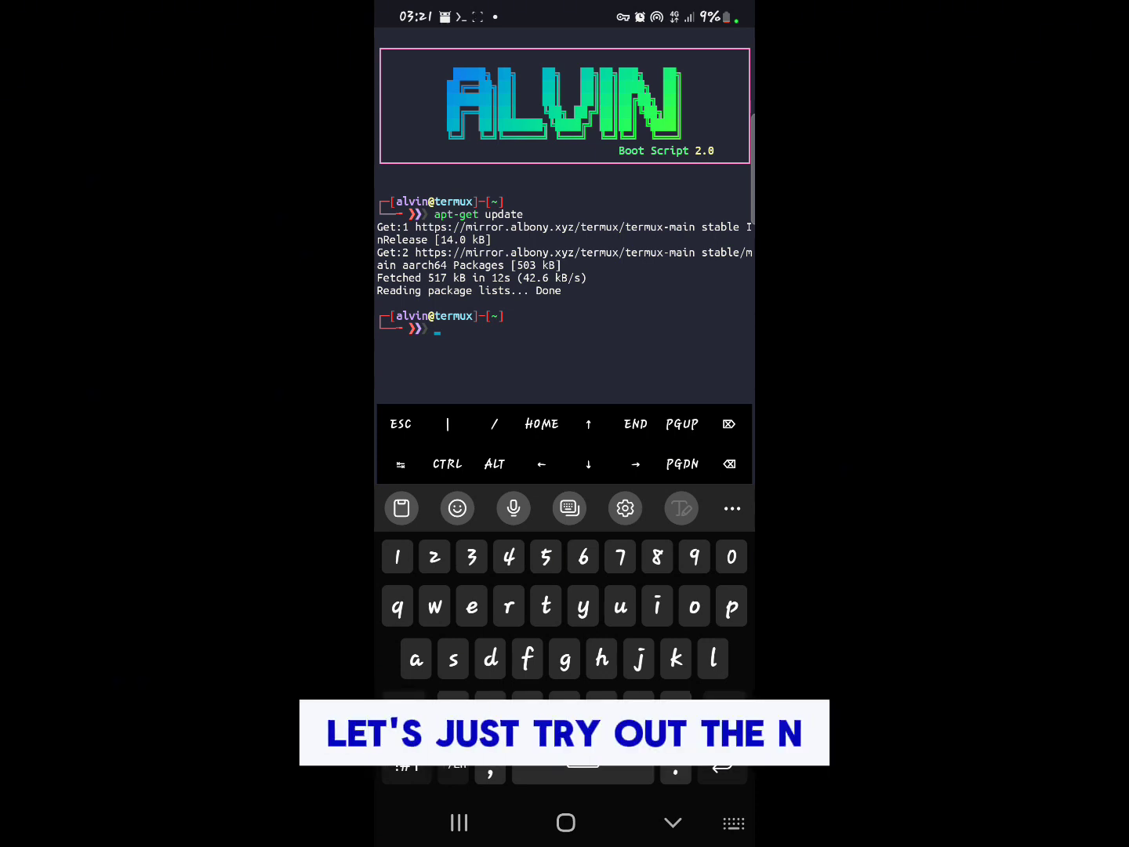
text(nmap)
click(721, 763)
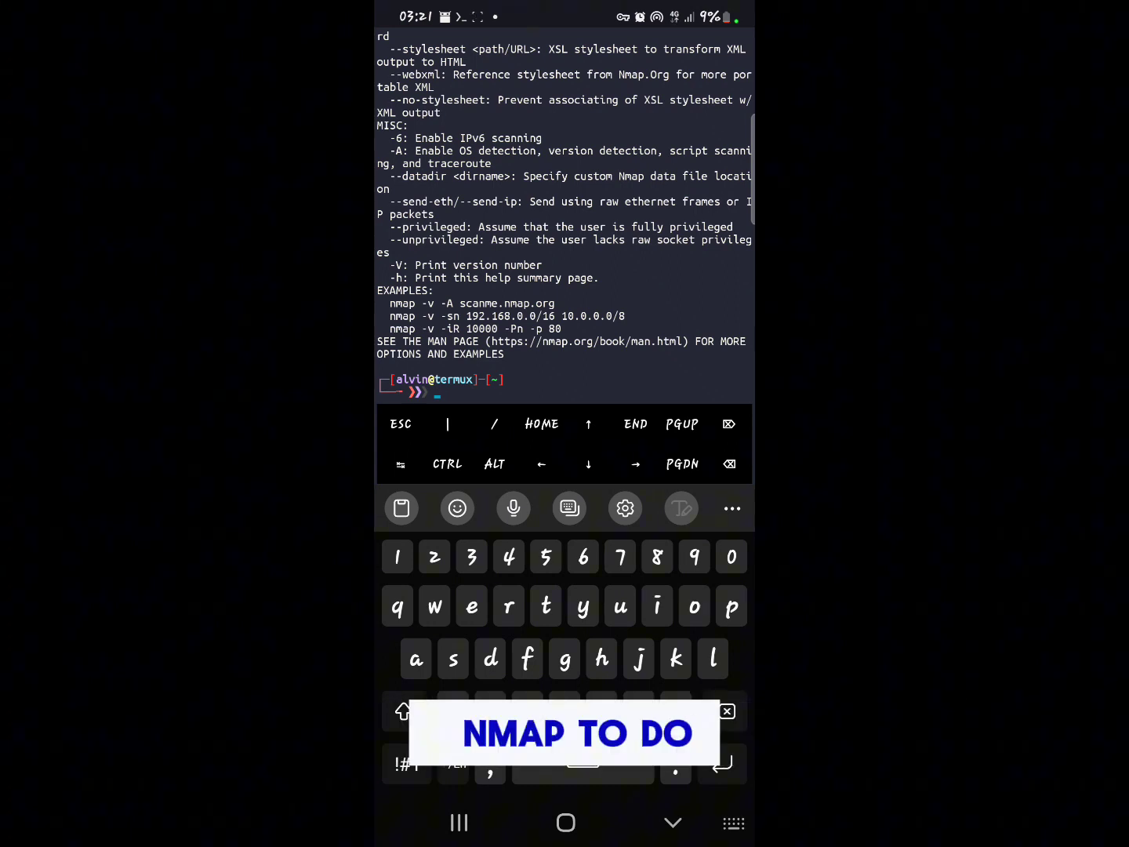
text(ping www.google.com)
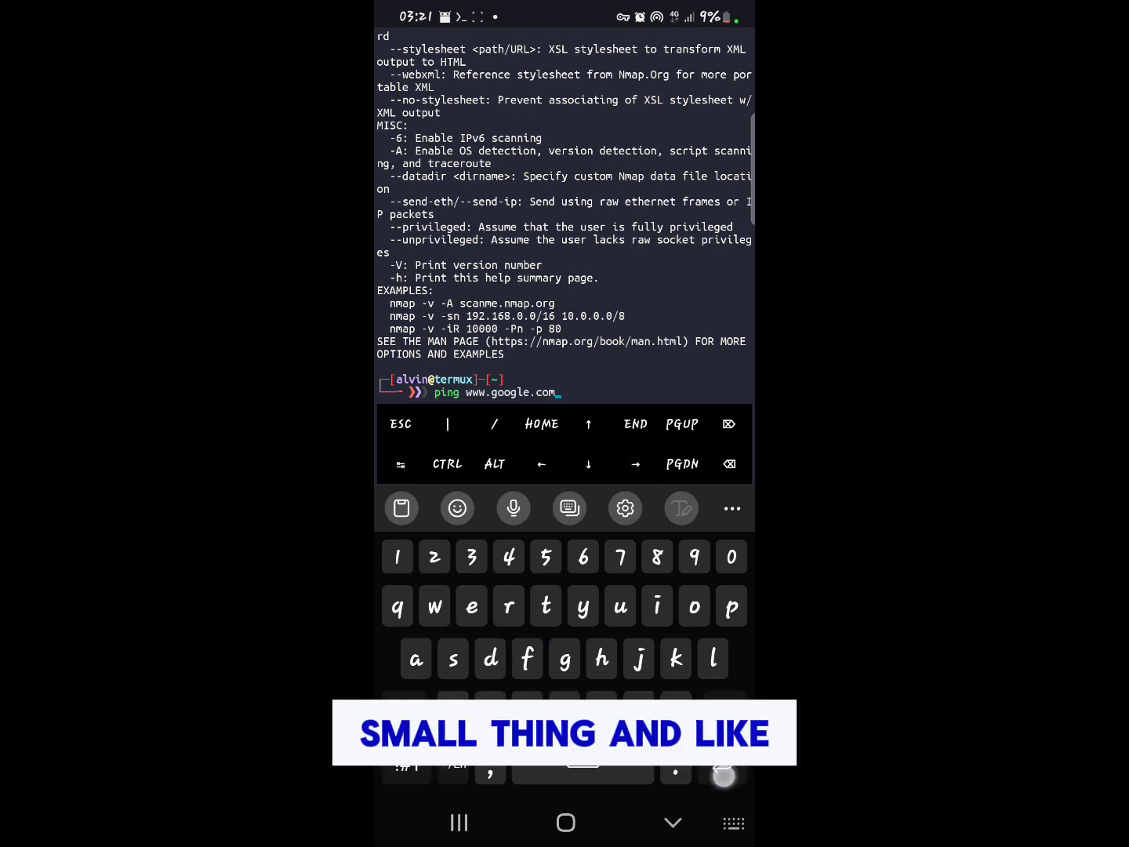
key(Return)
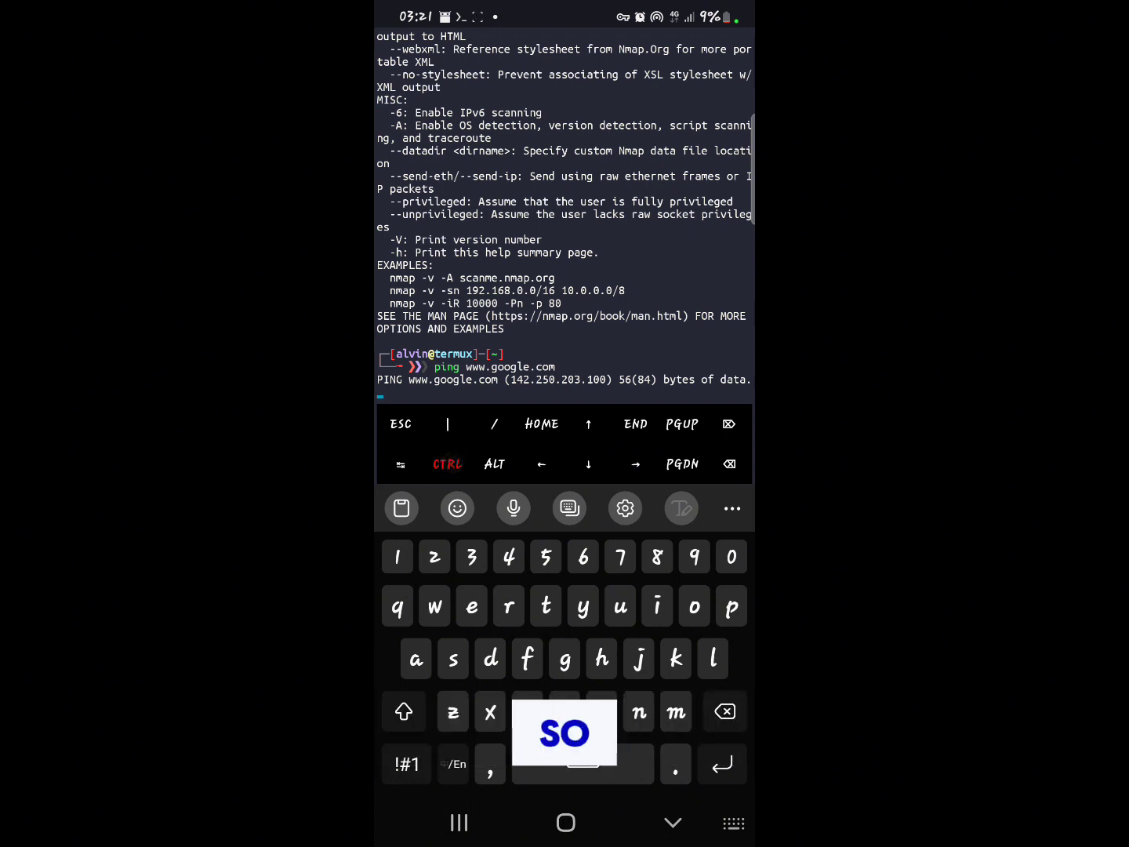
key(ctrl+c)
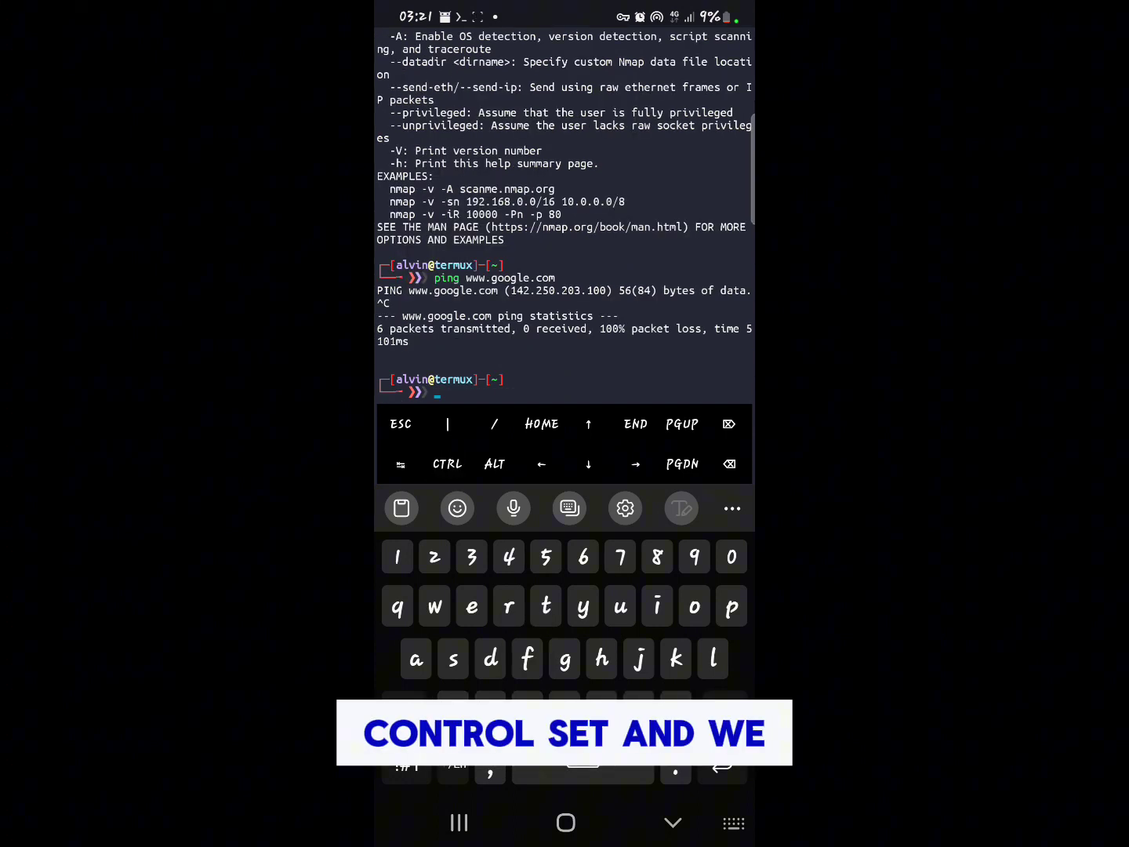
text(nmap)
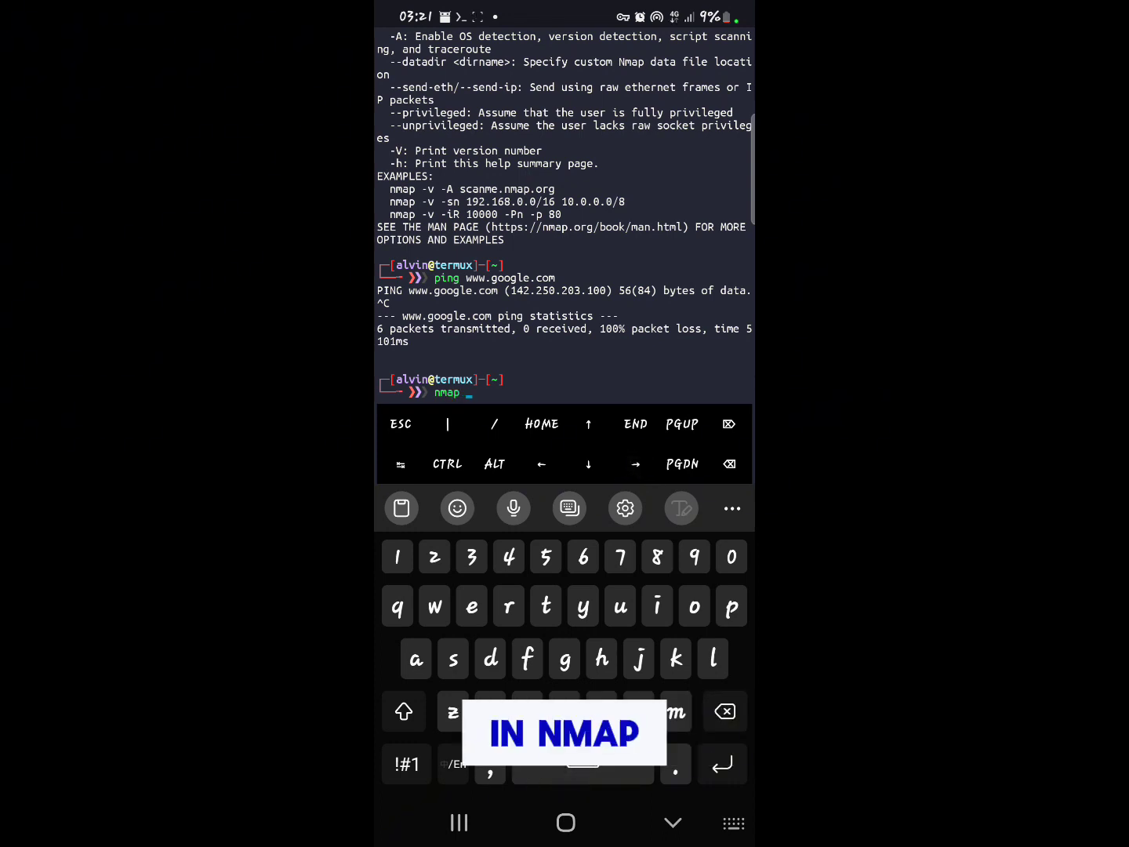
text( -)
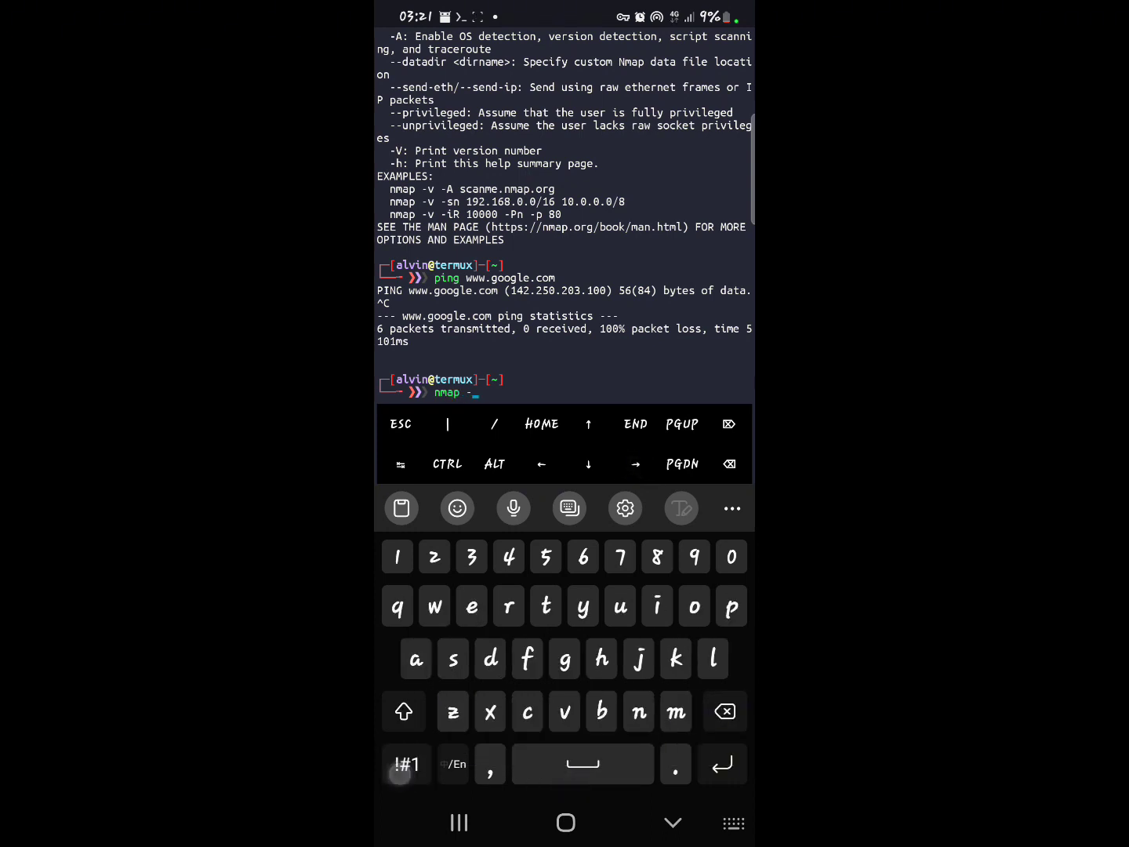
text(v )
text(goo)
key(BackSpace)
key(BackSpace)
key(BackSpace)
text(www.whitehathackerpro.com)
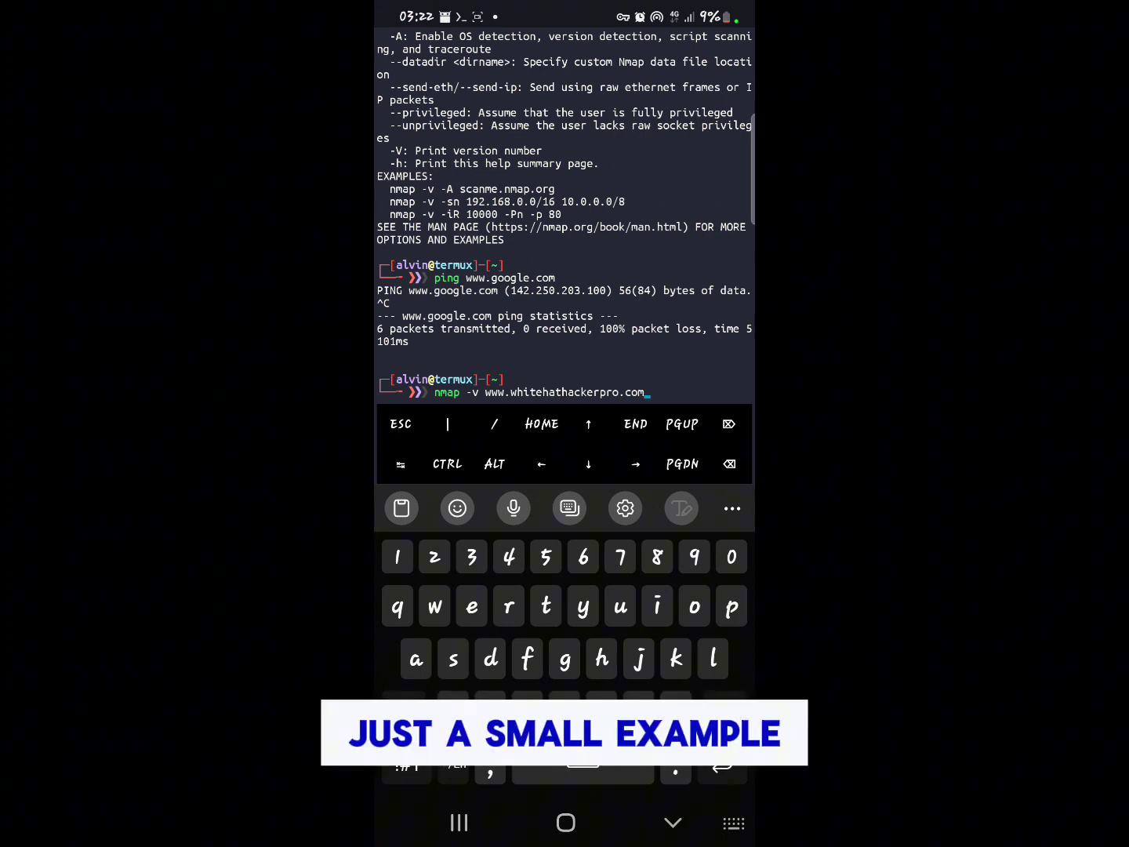
key(Return)
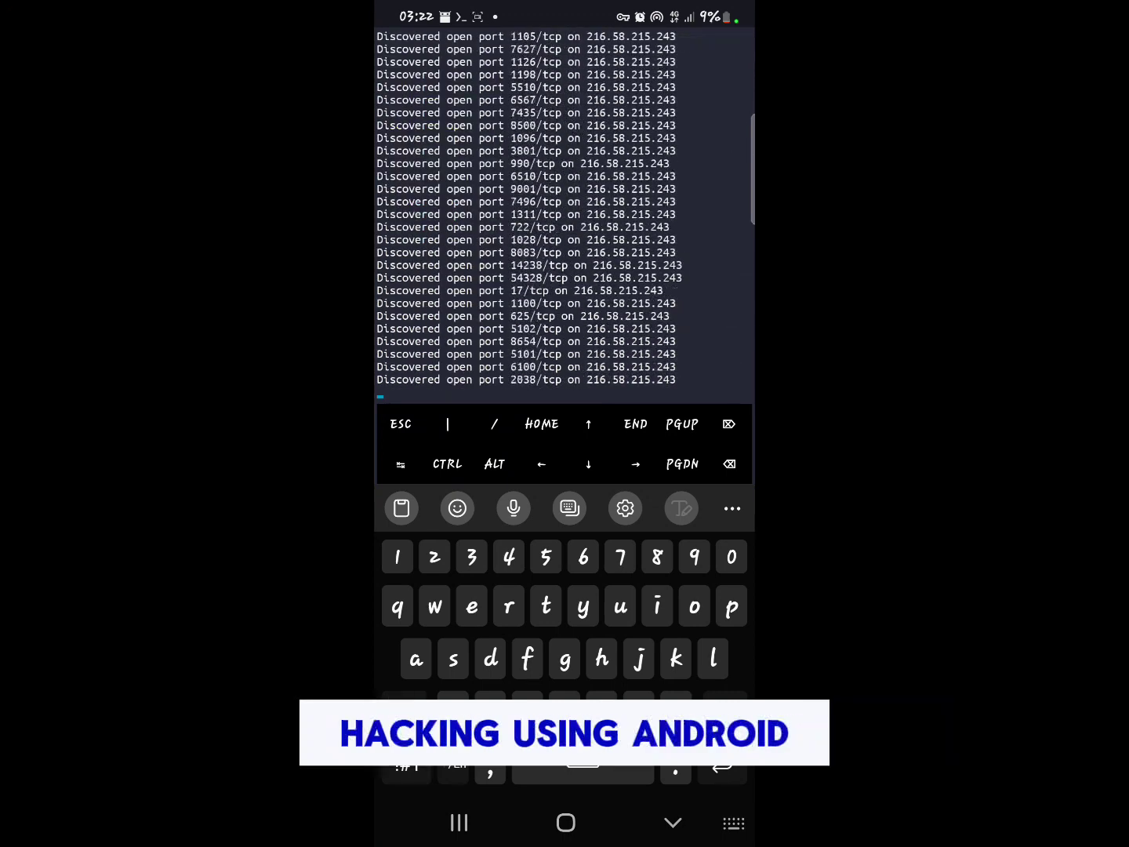
scroll(661, 335, up, 5)
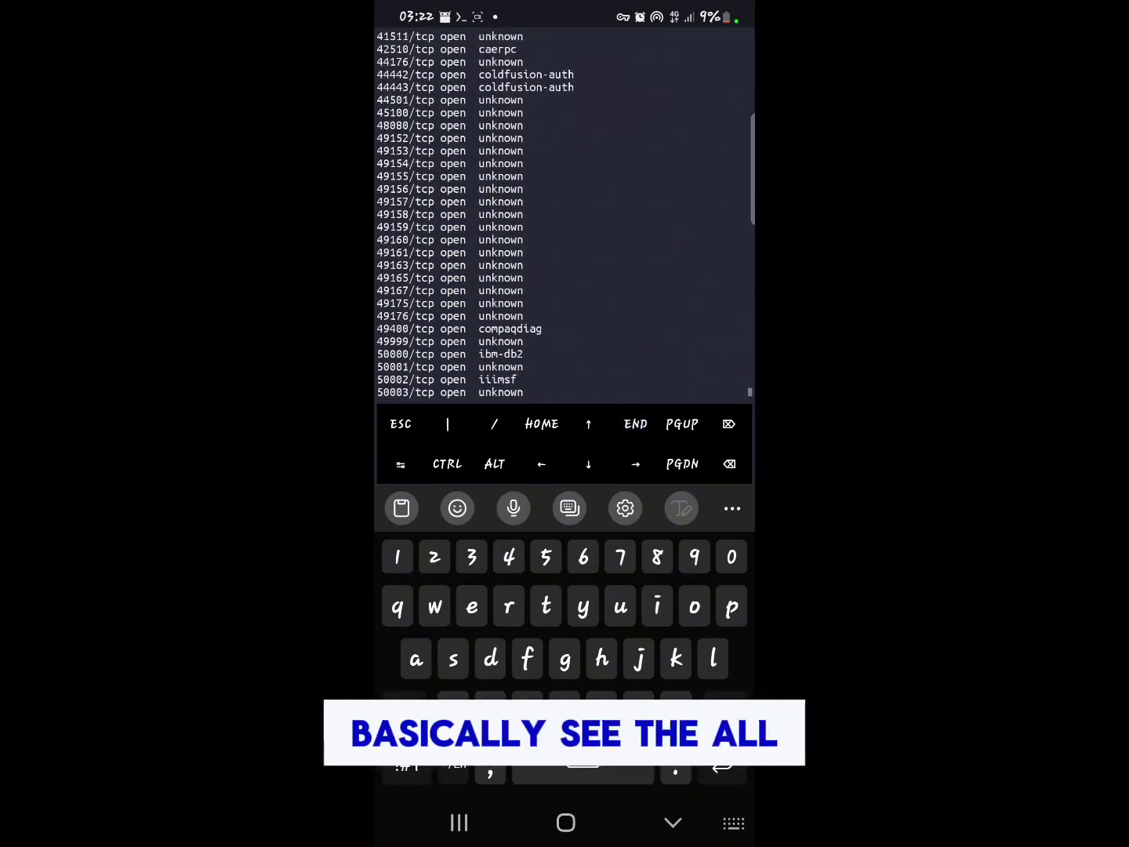
scroll(661, 353, up, 5)
scroll(650, 318, up, 3)
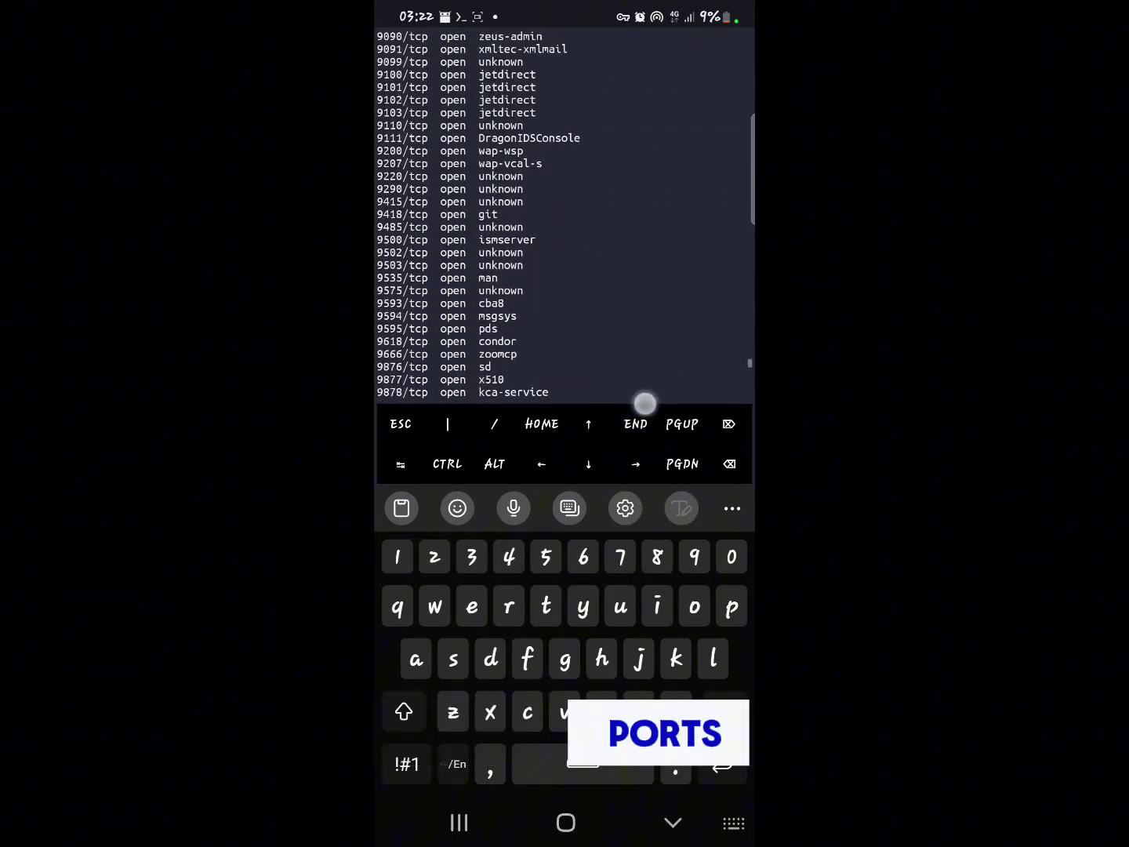
scroll(650, 314, up, 5)
scroll(653, 379, up, 5)
scroll(650, 380, up, 5)
scroll(659, 291, up, 3)
scroll(658, 292, up, 5)
scroll(652, 362, up, 5)
scroll(644, 389, up, 5)
scroll(635, 415, up, 5)
scroll(635, 389, up, 5)
scroll(650, 291, up, 5)
scroll(650, 309, up, 3)
scroll(670, 370, up, 3)
scroll(683, 384, up, 5)
scroll(666, 290, up, 5)
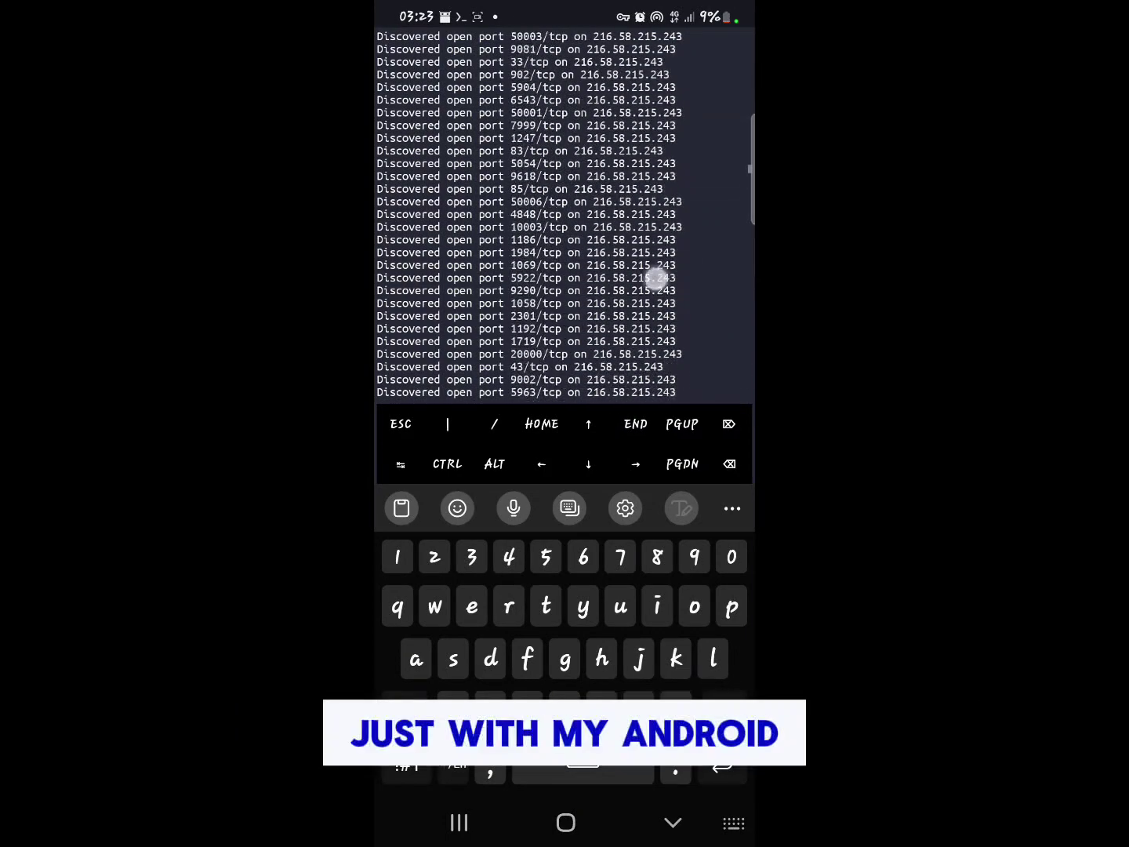
scroll(666, 292, up, 5)
scroll(679, 372, up, 5)
scroll(666, 345, up, 5)
scroll(666, 292, up, 5)
scroll(673, 353, up, 5)
scroll(661, 369, down, 5)
scroll(680, 291, down, 5)
scroll(692, 230, down, 5)
scroll(679, 265, down, 5)
scroll(679, 265, down, 5)
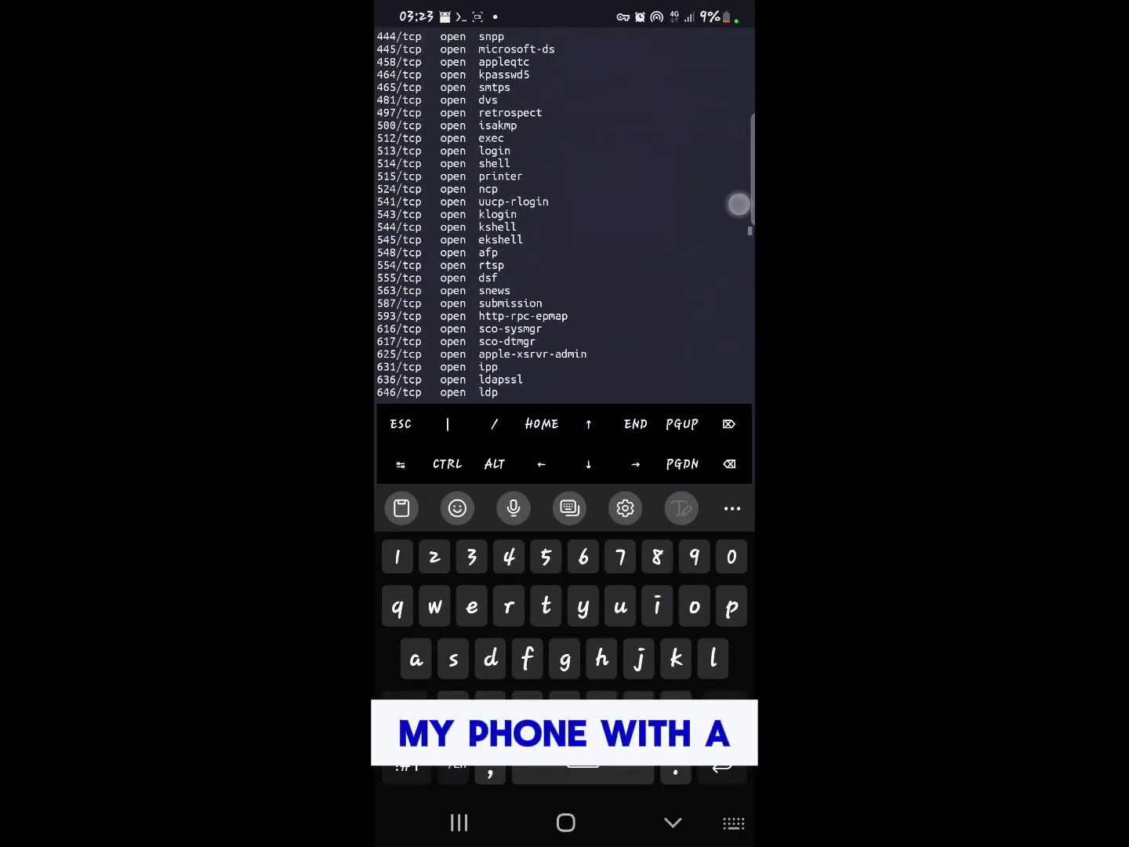
scroll(680, 265, down, 5)
scroll(679, 308, down, 5)
scroll(630, 339, down, 5)
scroll(687, 265, down, 5)
scroll(686, 255, down, 5)
scroll(687, 248, down, 3)
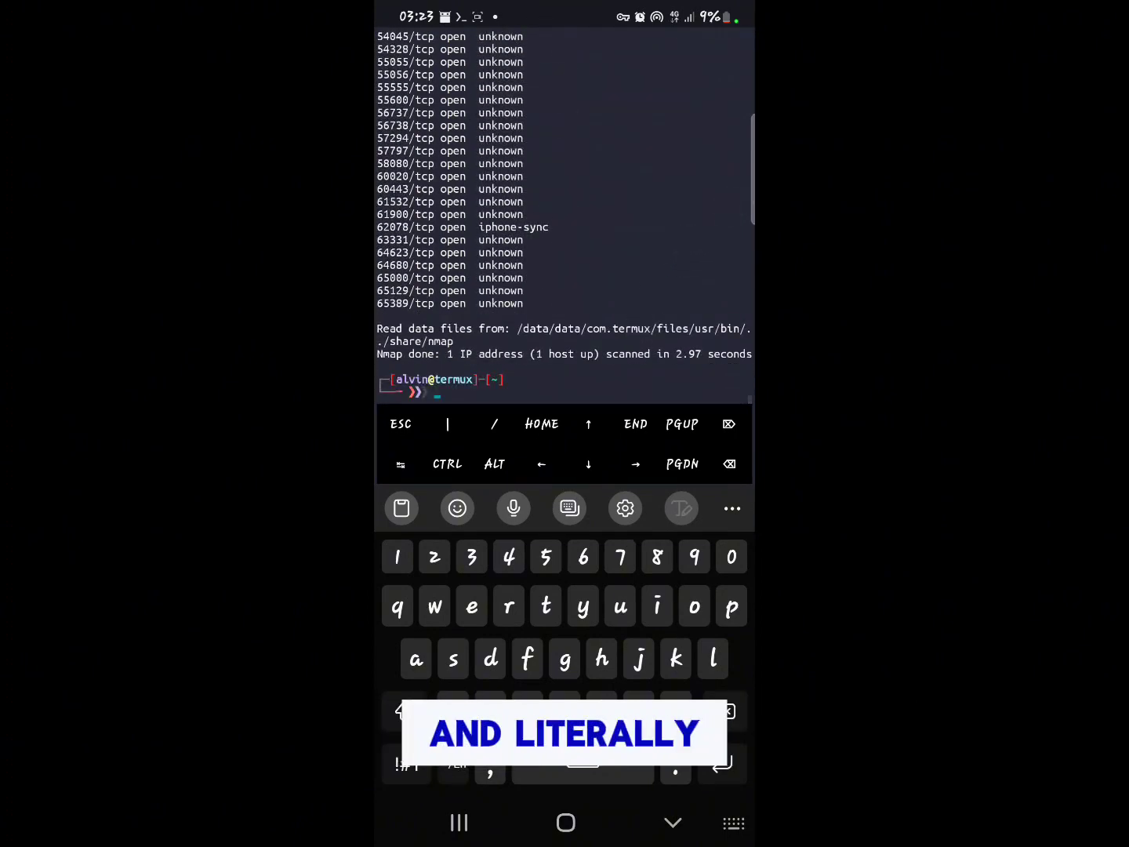